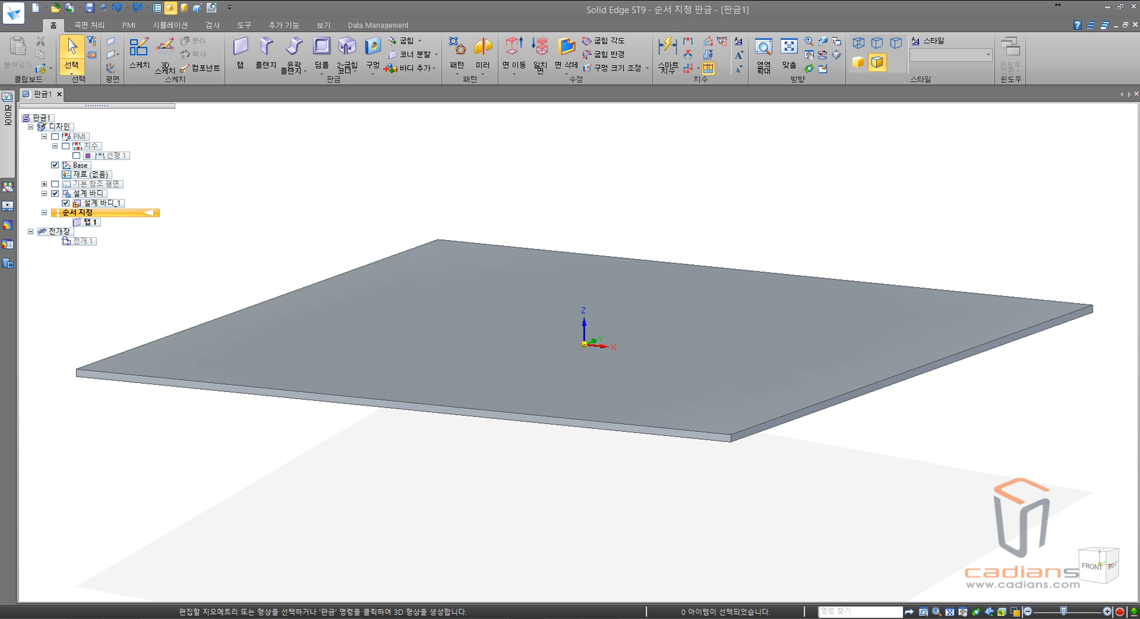
Step: Start adding a new body to the sheet metal model and choose the part body type
left_click_drag(435, 74, 435, 76)
key("Escape")
left_click(419, 71)
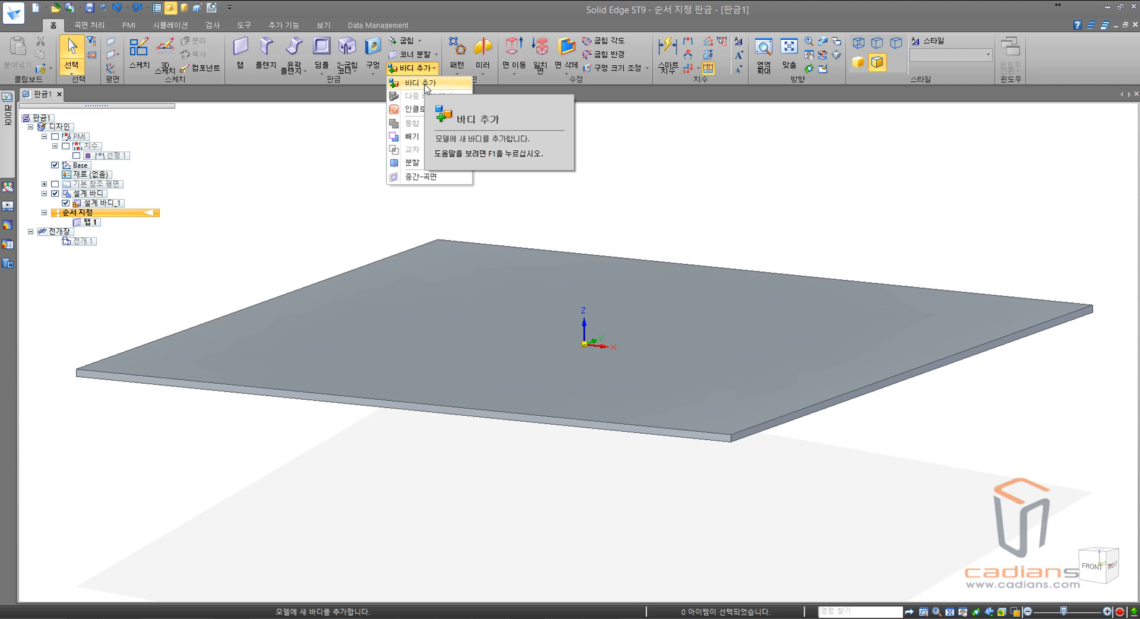
left_click(425, 83)
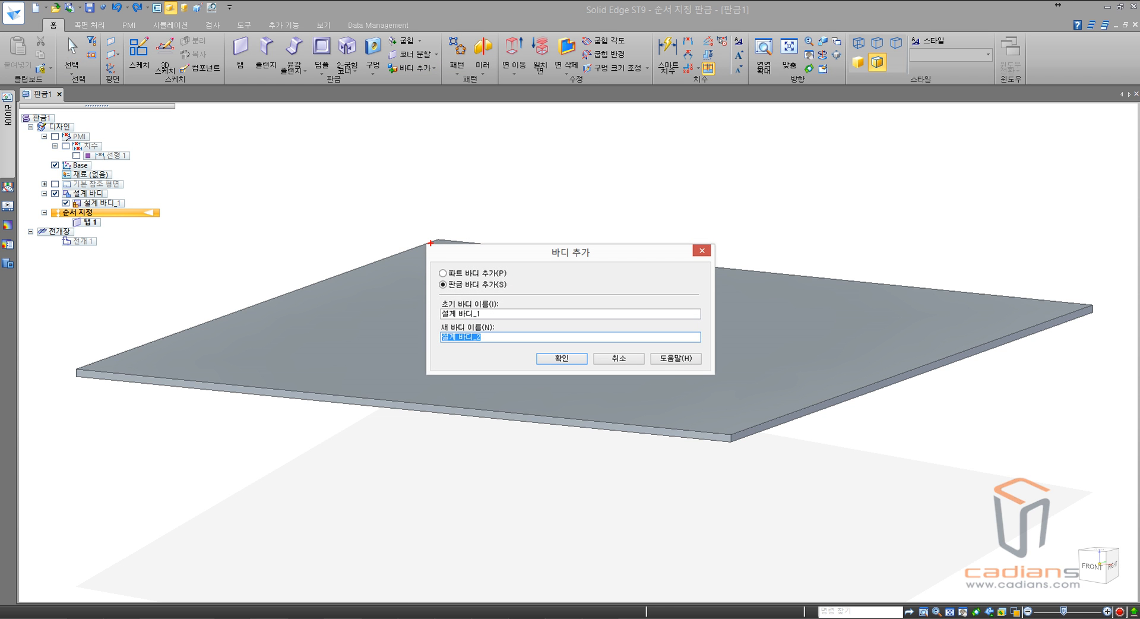
left_click_drag(469, 280, 507, 291)
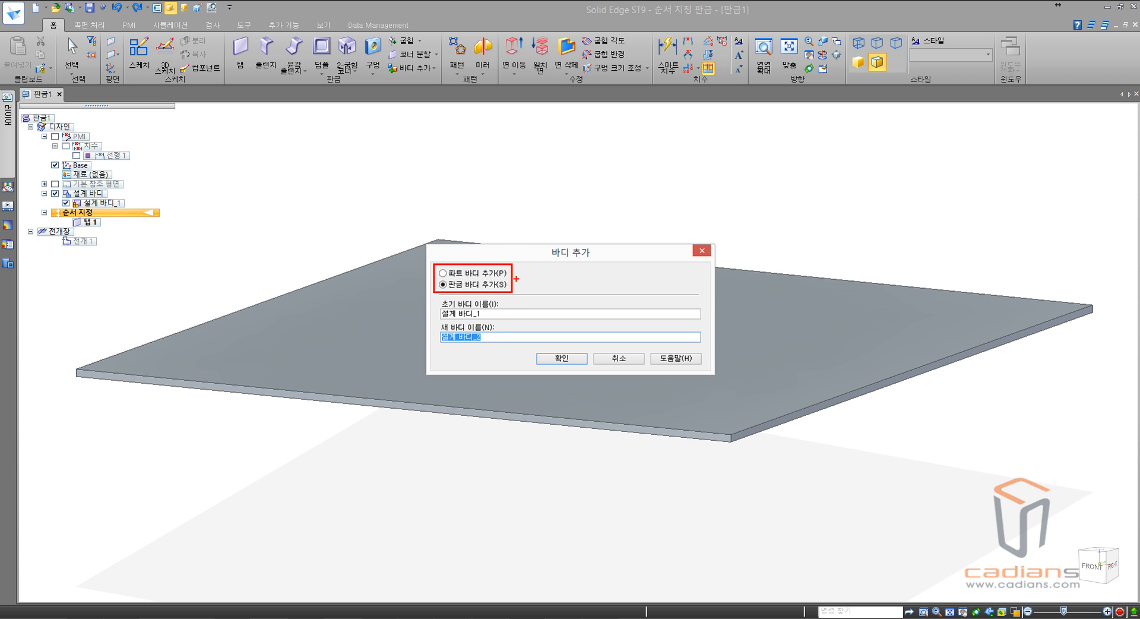
key("Escape")
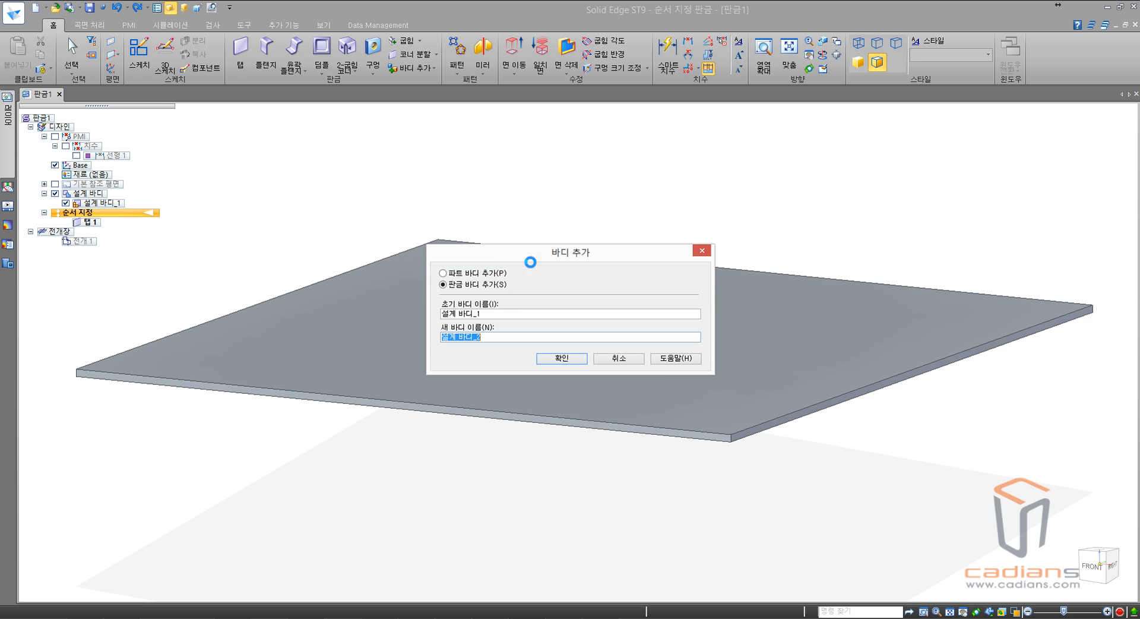
left_click(443, 273)
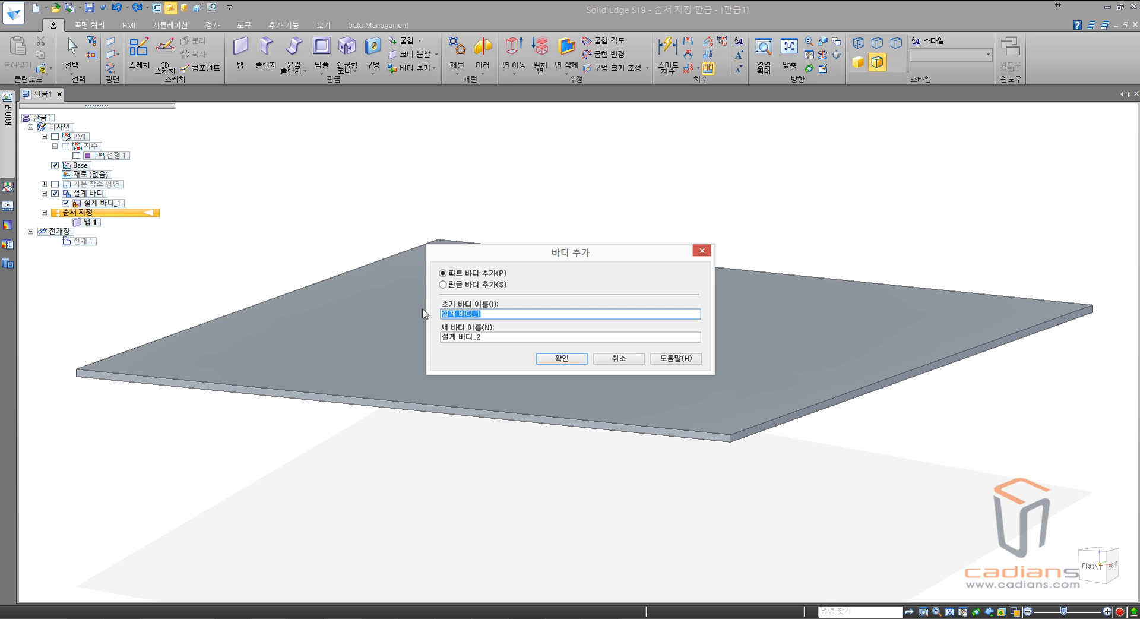
Step: Name the initial body 판금 바디 and the new body 솔리드 바디, and create the part body
type("ㅈ")
left_click_drag(482, 336, 427, 338)
type("판금 바디")
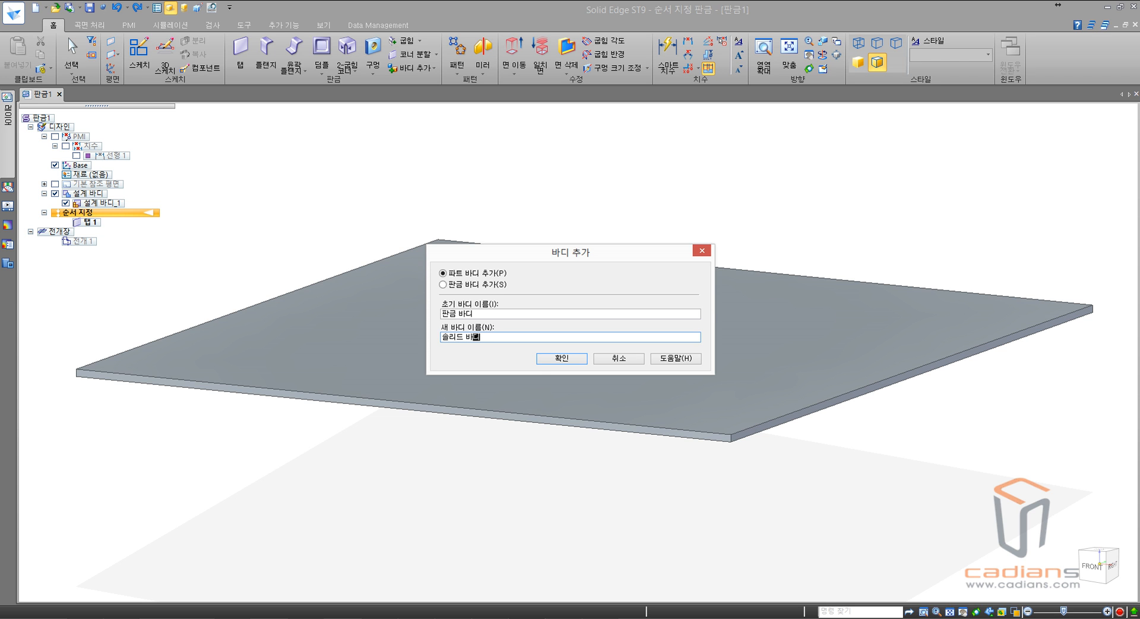
type("리드 바디")
left_click(548, 358)
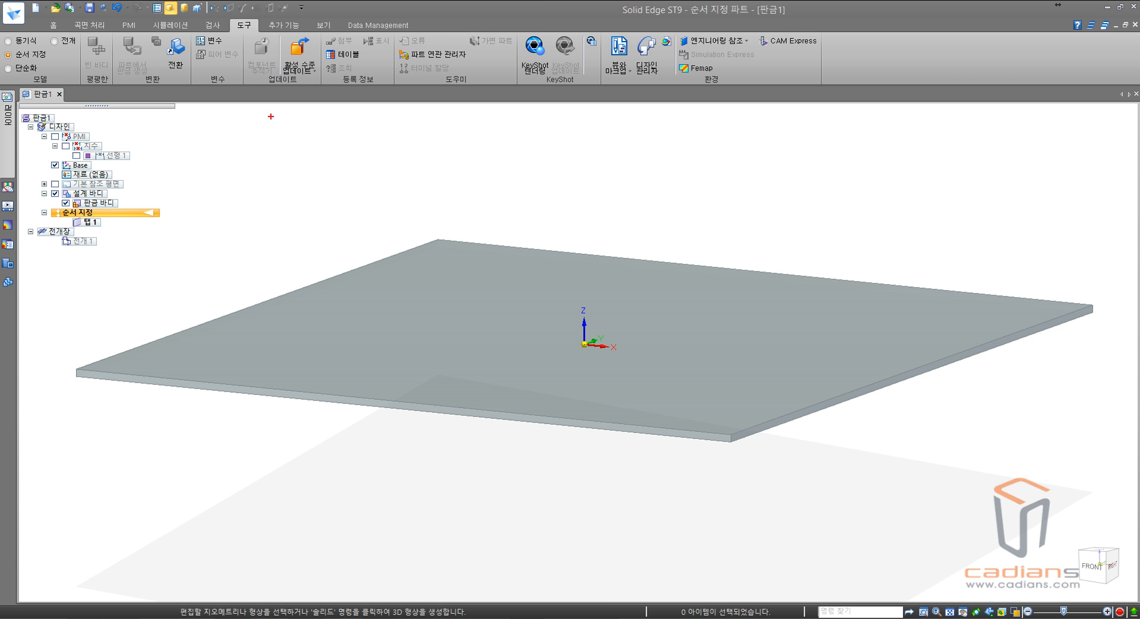
Step: Start a protrusion on the plate's underside and sketch a 50 by 50 mm rectangle centred on the origin
left_click(53, 25)
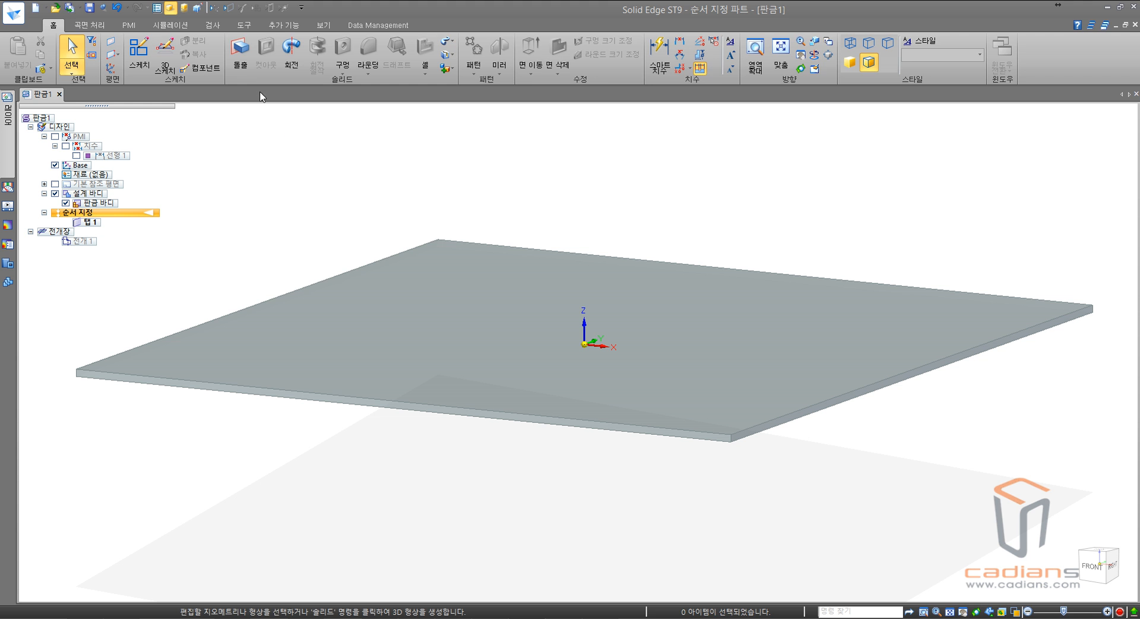
left_click(240, 53)
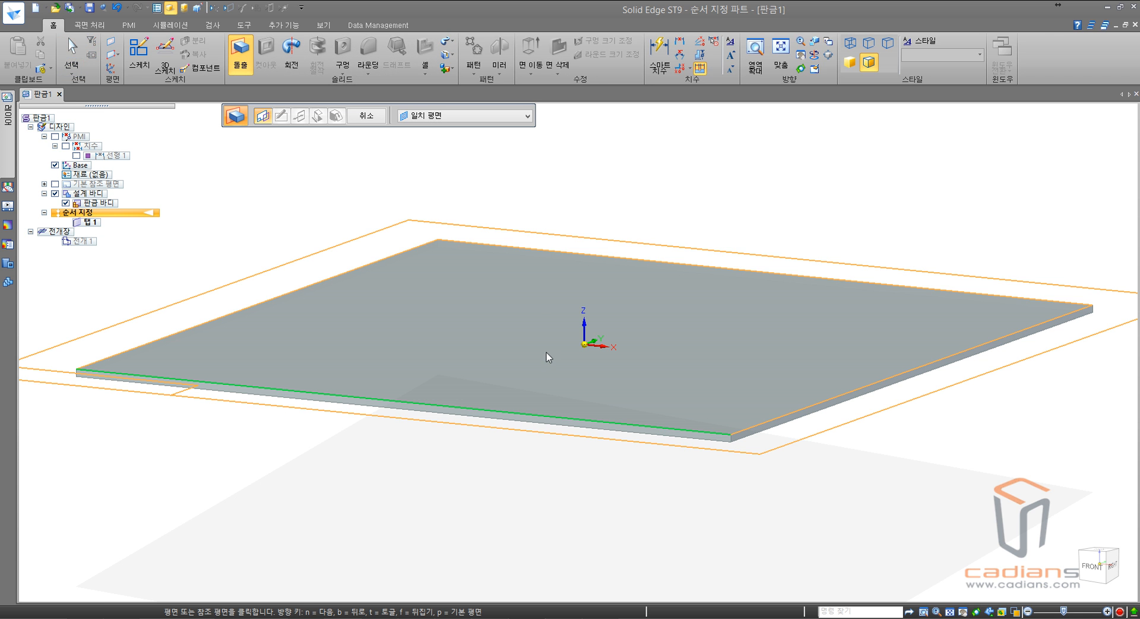
middle_click_drag(550, 337, 554, 333)
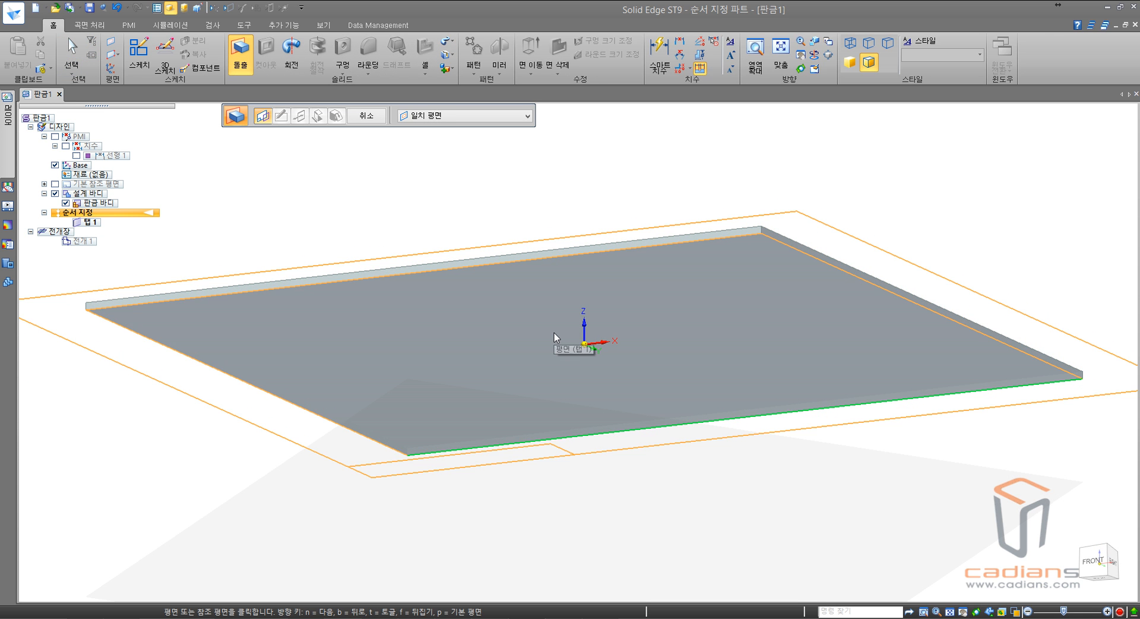
left_click(554, 332)
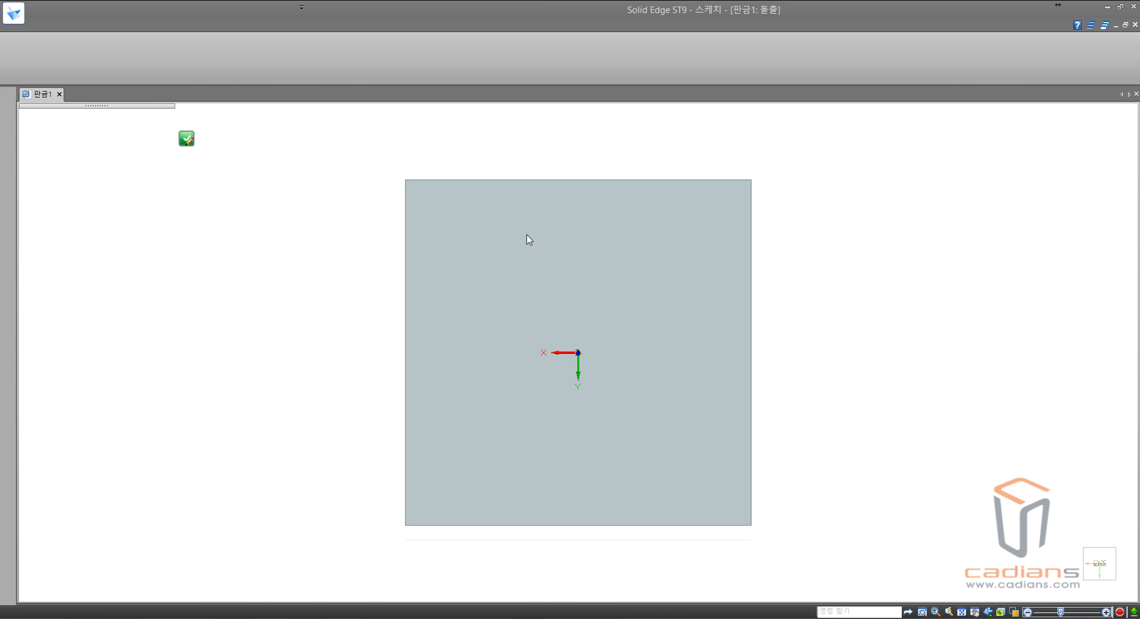
left_click(137, 55)
left_click(579, 352)
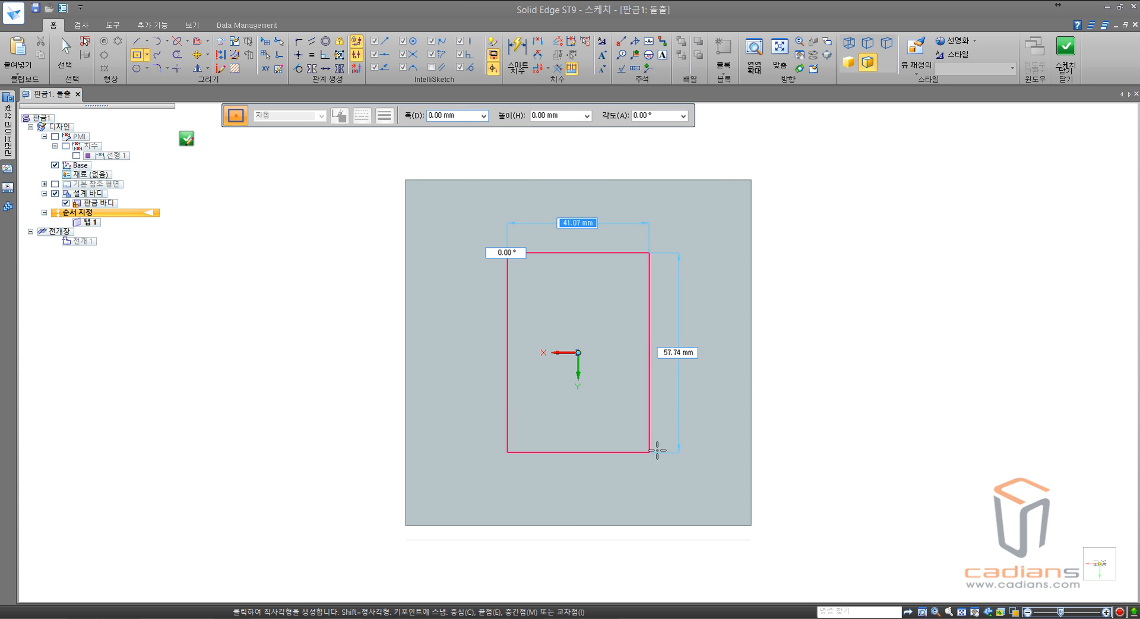
type("50")
key("Tab")
type("50")
key("Tab")
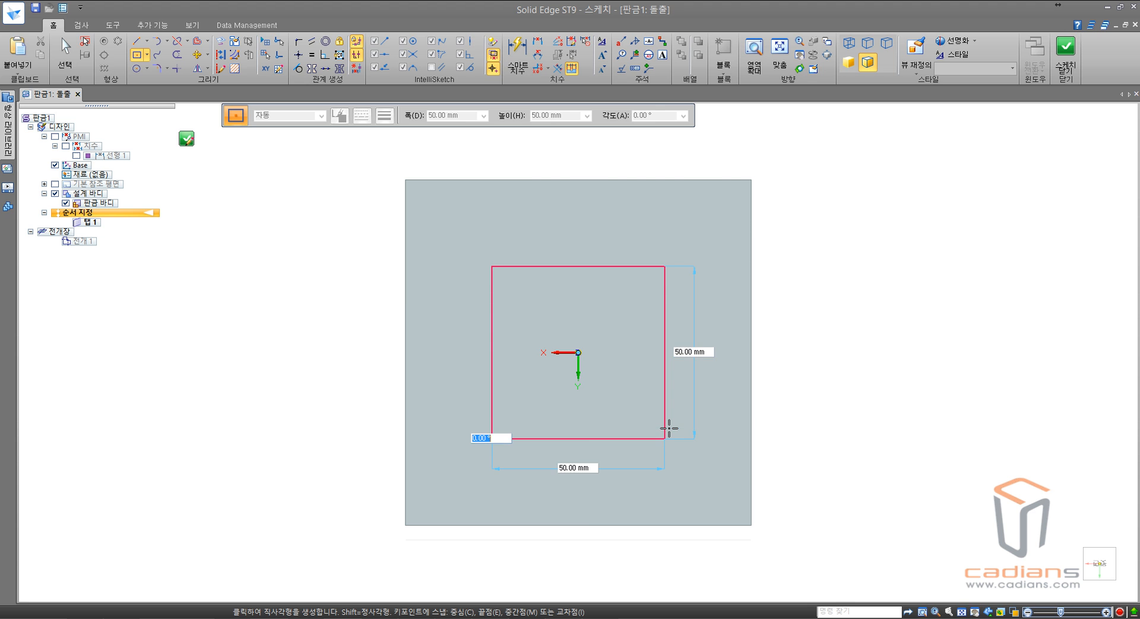
key("Return")
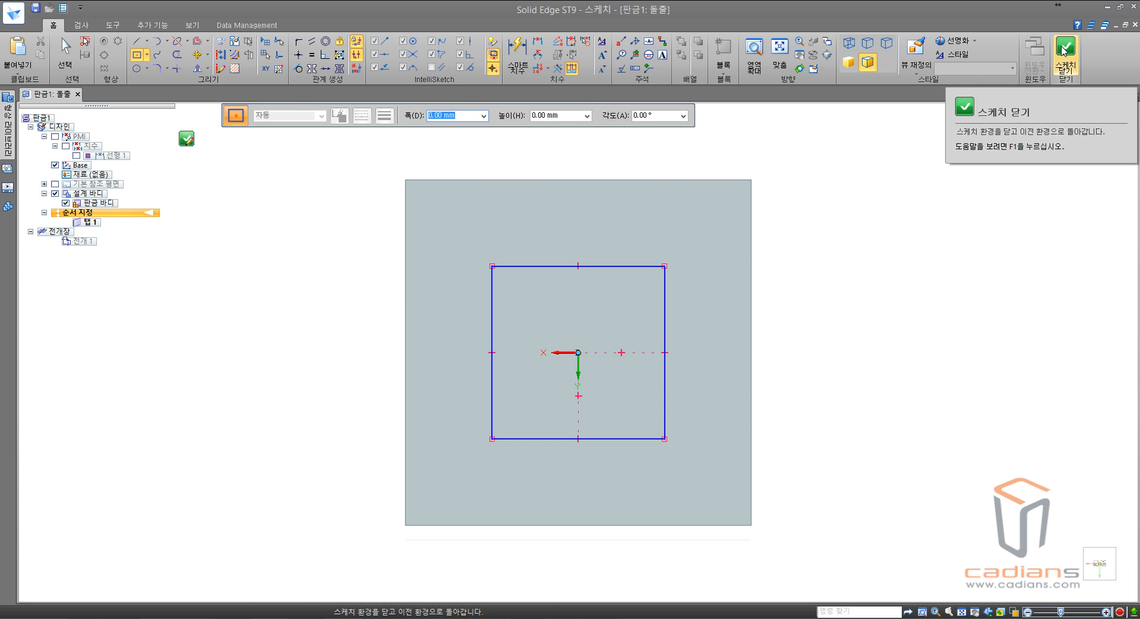
Step: Dimension the square's height and width, and finish the sketch
left_click(518, 58)
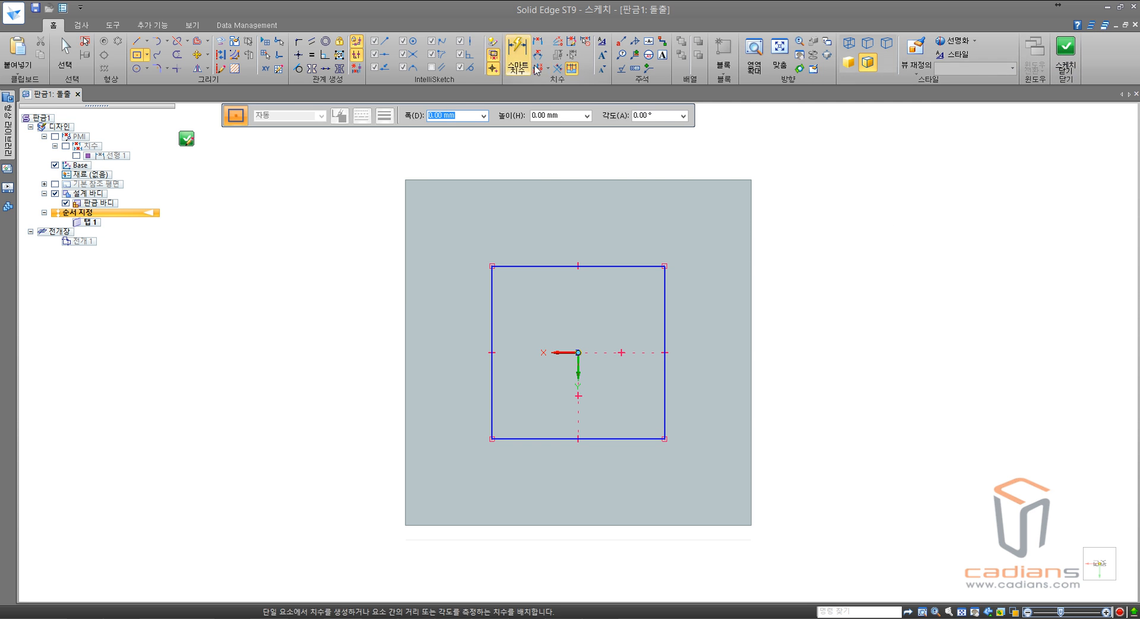
left_click(666, 284)
left_click(677, 279)
left_click(633, 266)
left_click(634, 249)
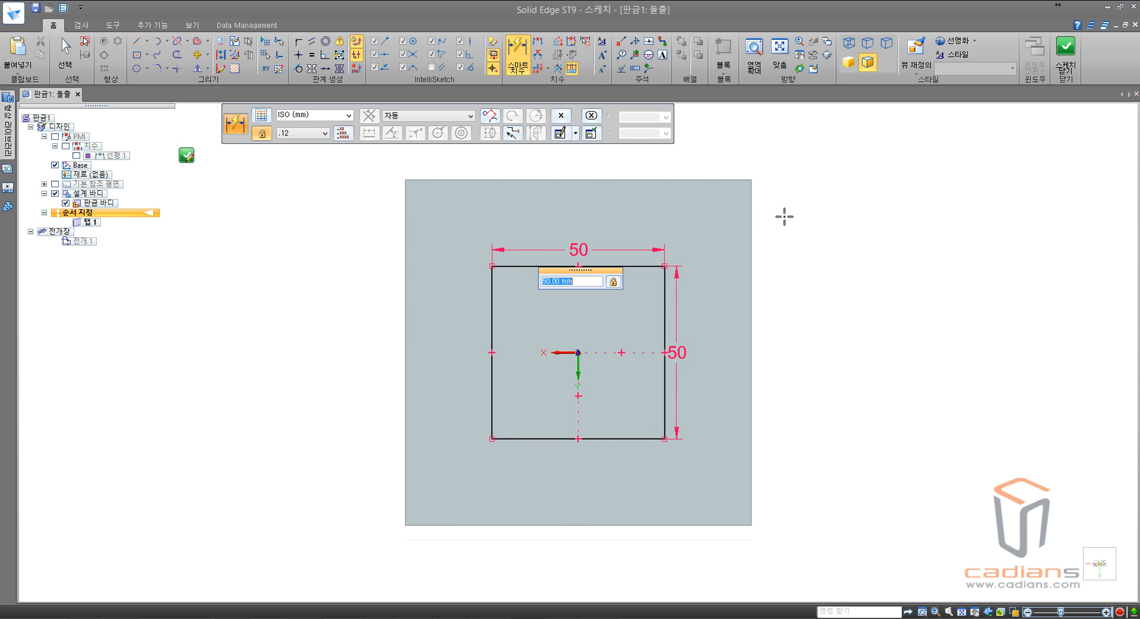
left_click(1066, 53)
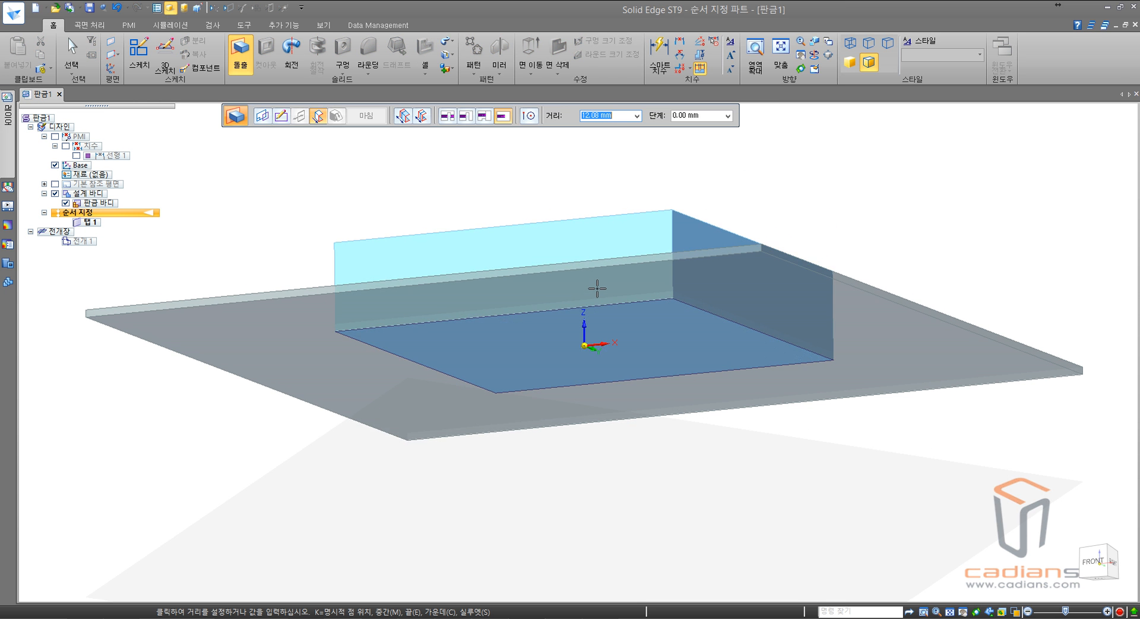
Step: Extrude the square profile 20 mm upward through the plate to form a solid block
type("20")
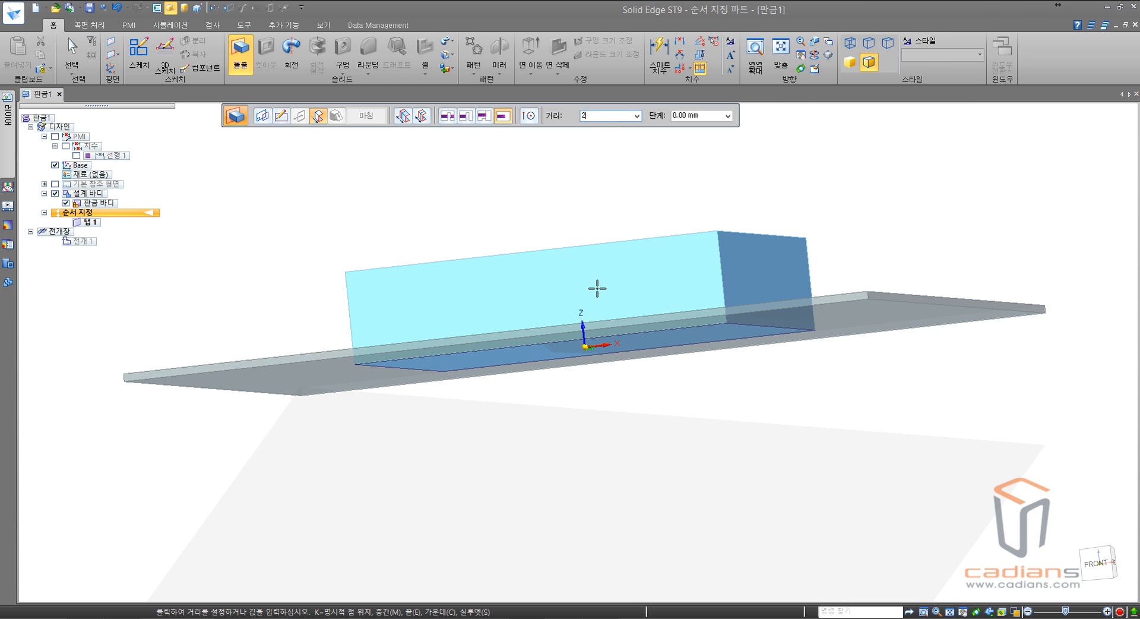
key("Return")
left_click(601, 286)
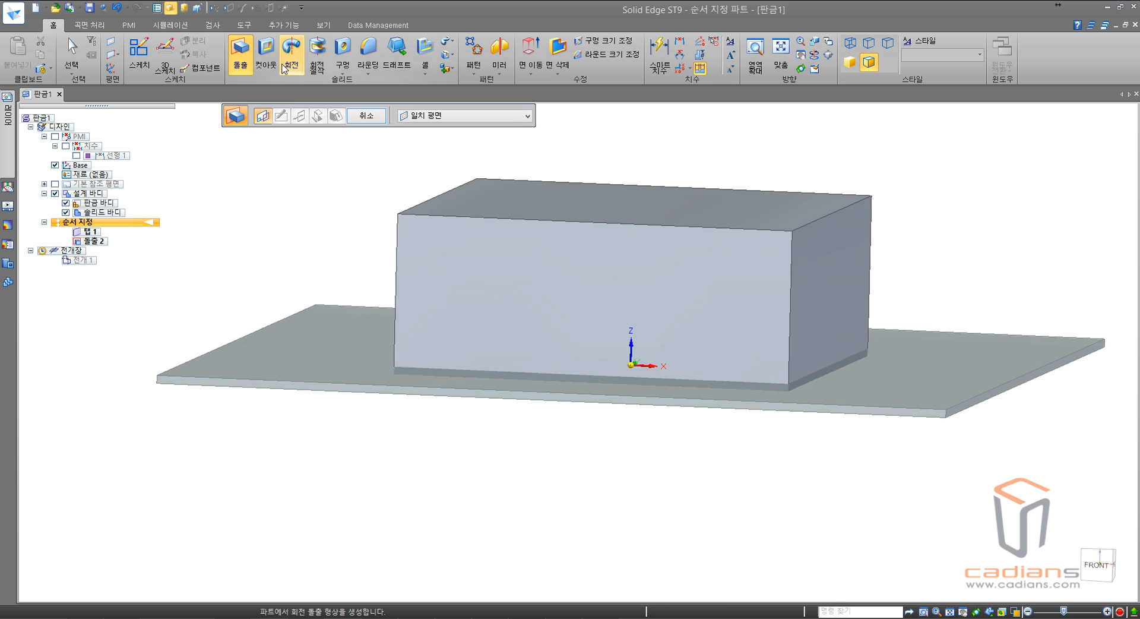
Step: Cut away the block's top above a line sketched across its front face, sloping upward toward the +X side
left_click(266, 52)
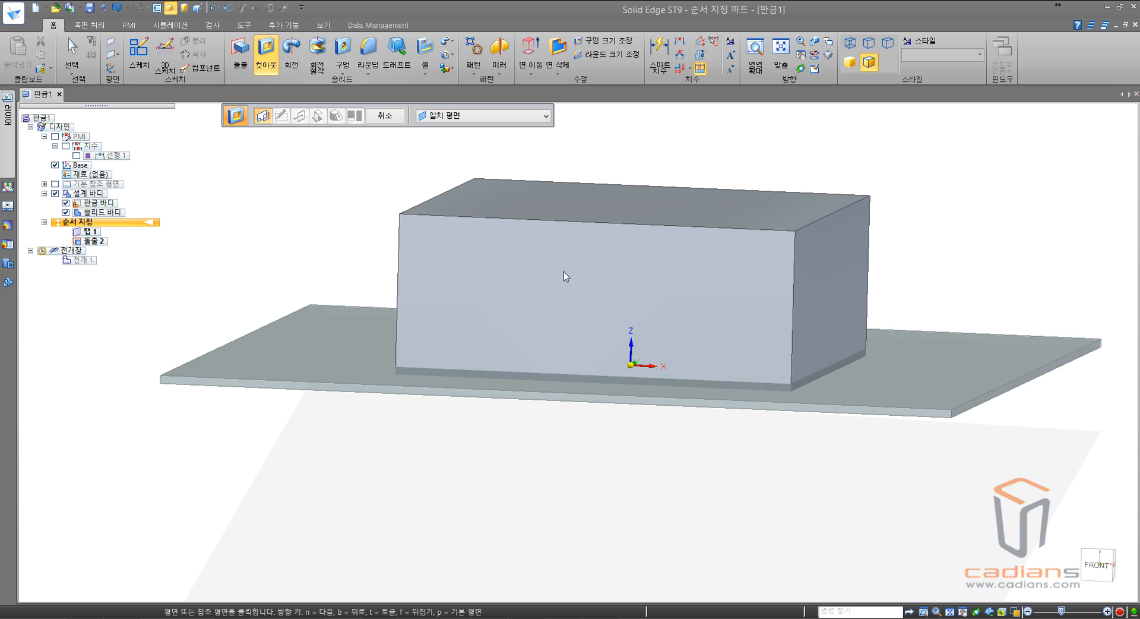
left_click(580, 306)
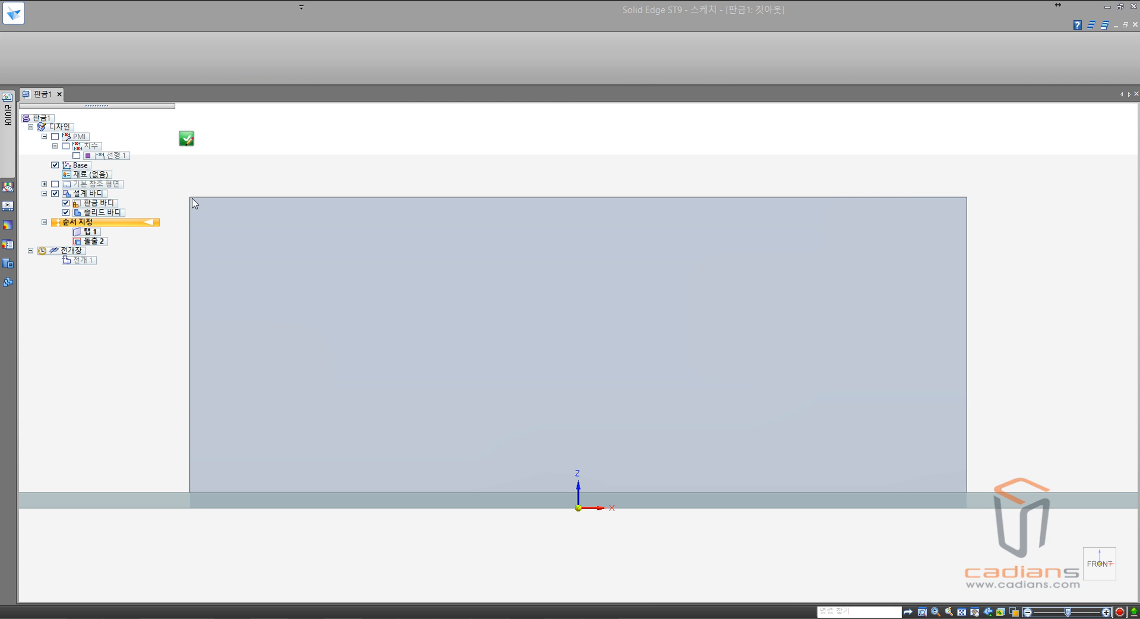
left_click(194, 294)
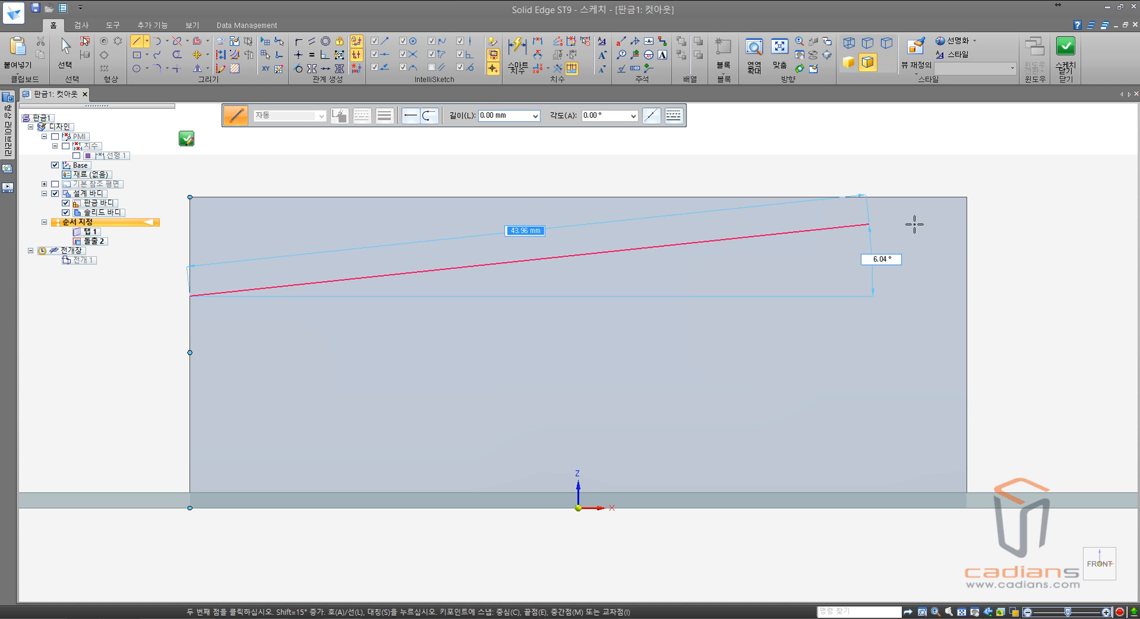
left_click(967, 238)
left_click(1064, 64)
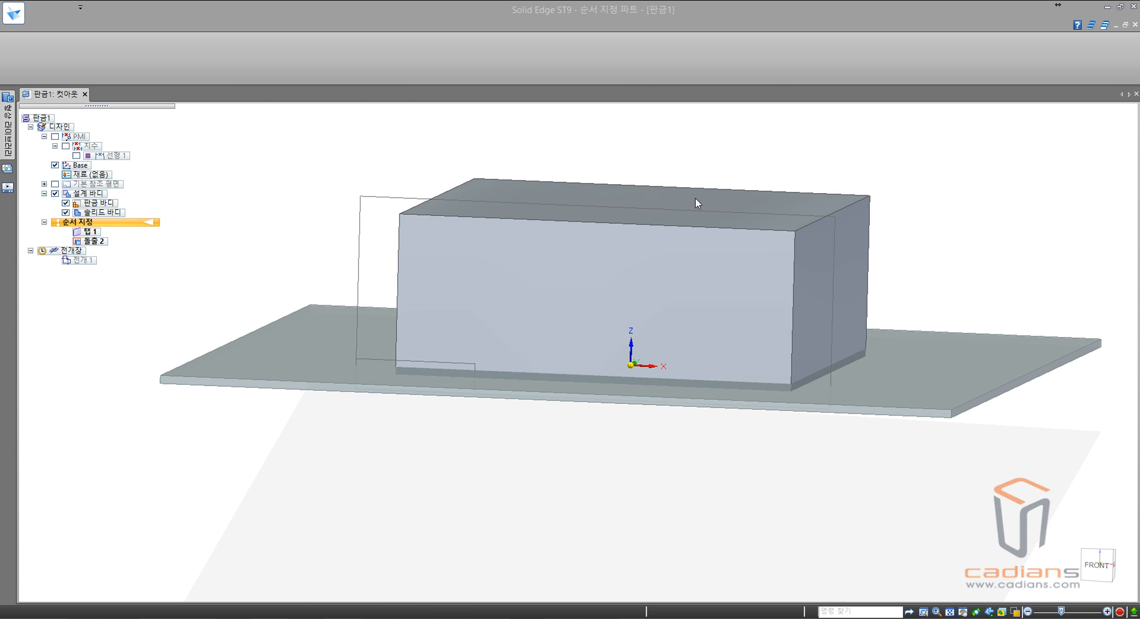
left_click(655, 184)
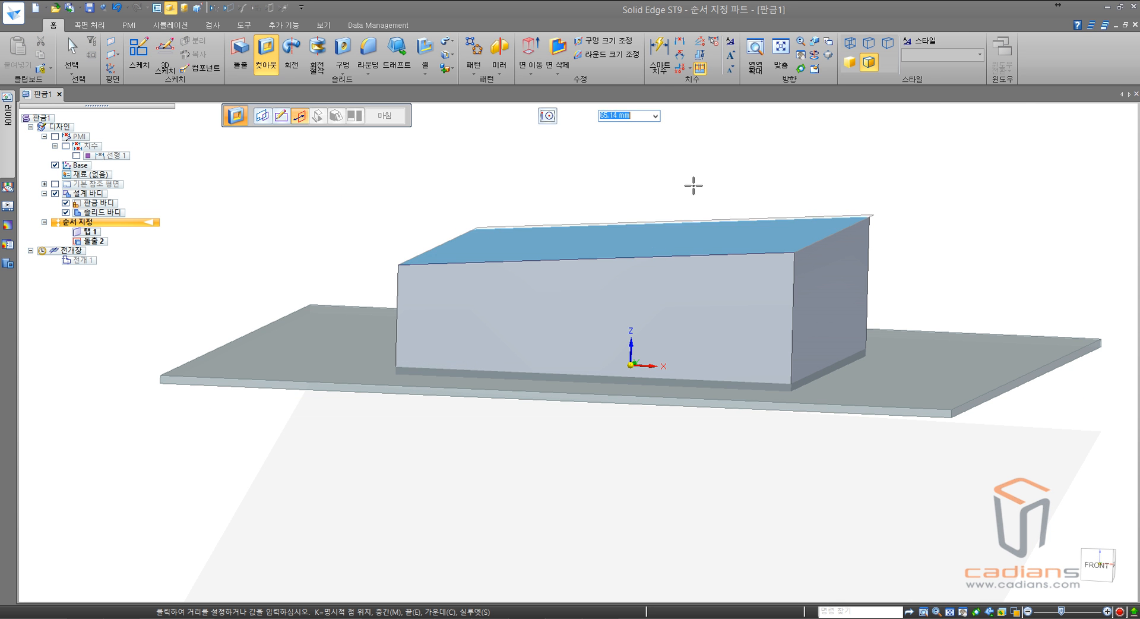
left_click(874, 204)
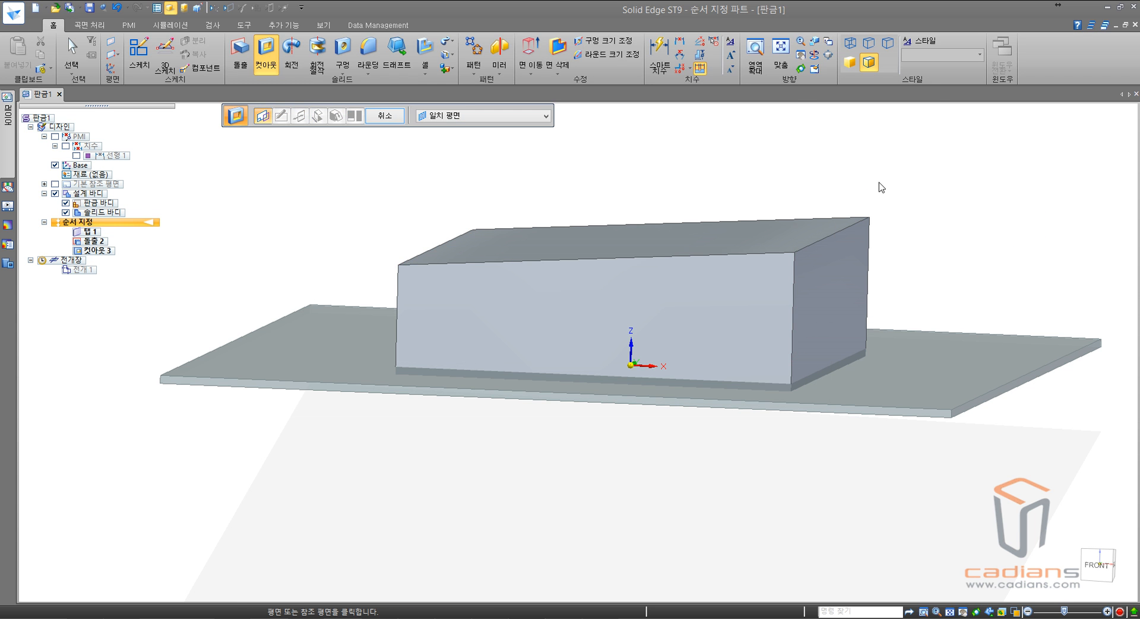
Step: Start a revolved protrusion on the Base plane and sketch a vertical line upward from the sloped edge's midpoint
left_click(292, 52)
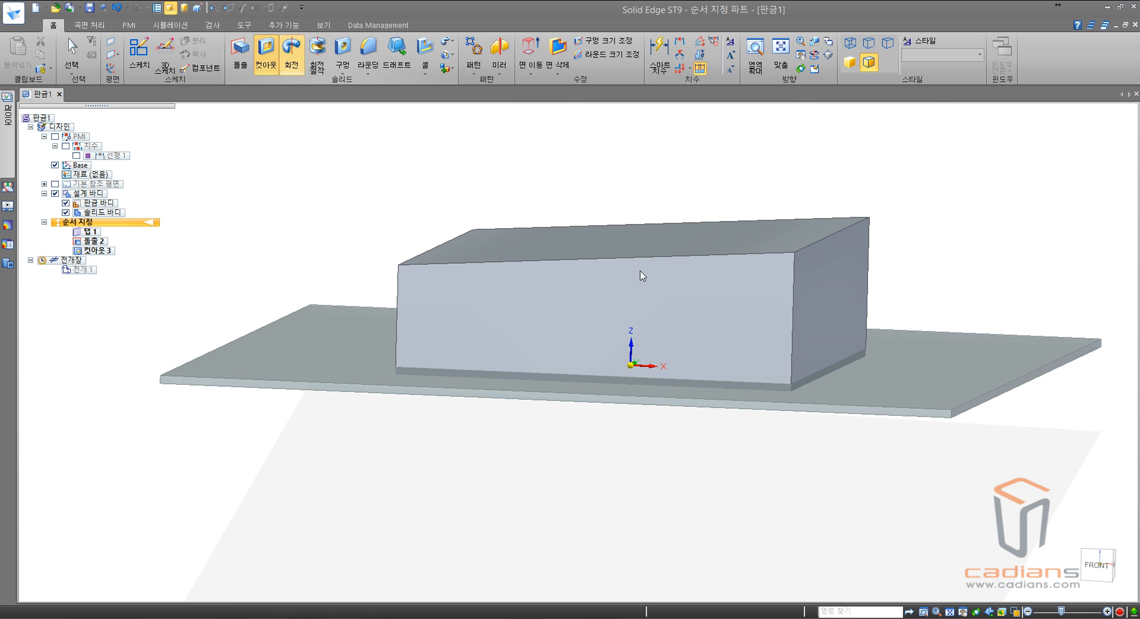
right_click(642, 348)
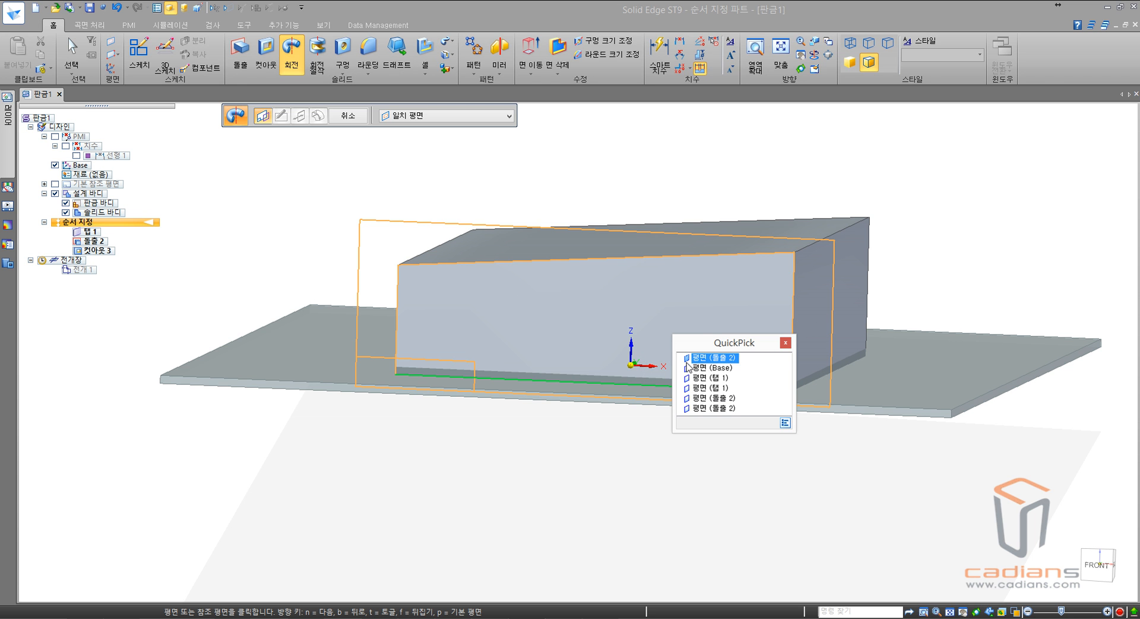
left_click(697, 368)
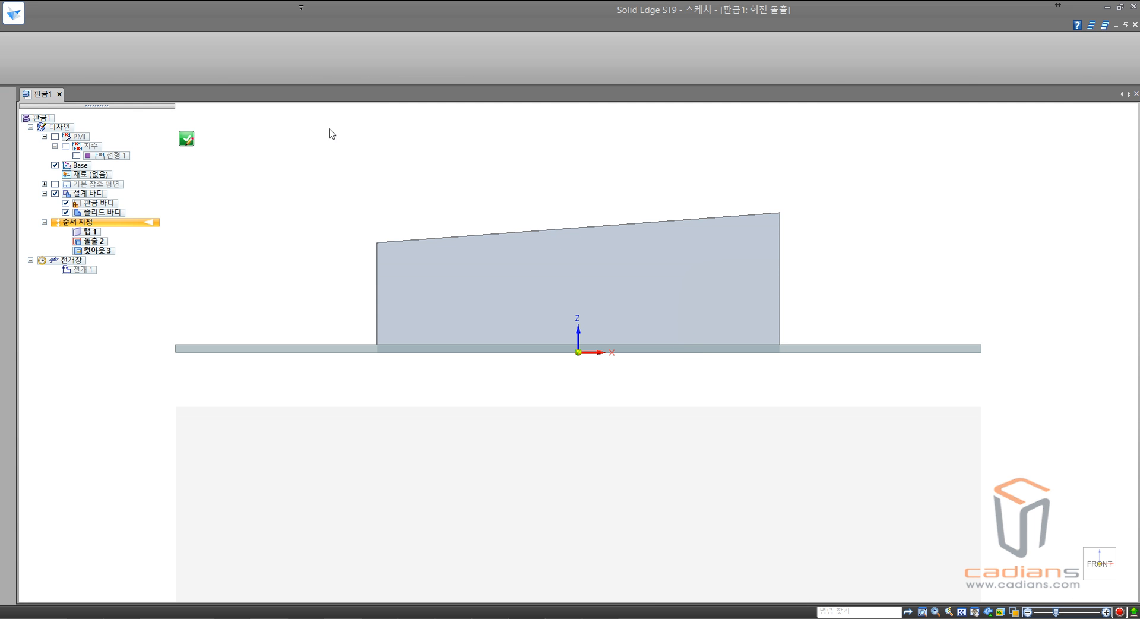
left_click(136, 47)
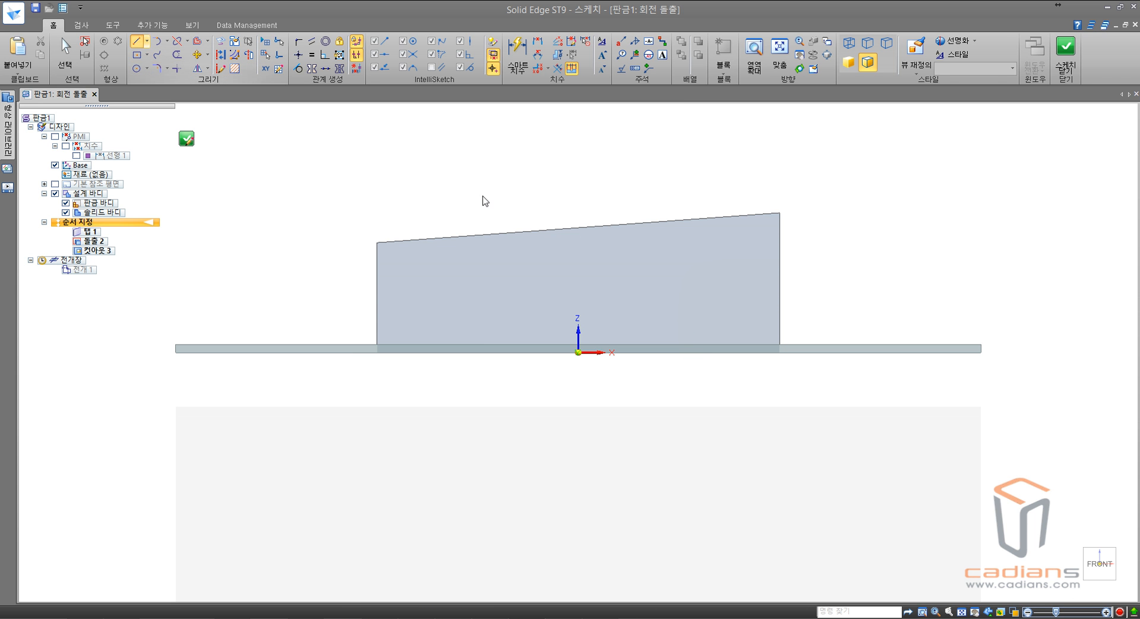
left_click(579, 227)
right_click(594, 267)
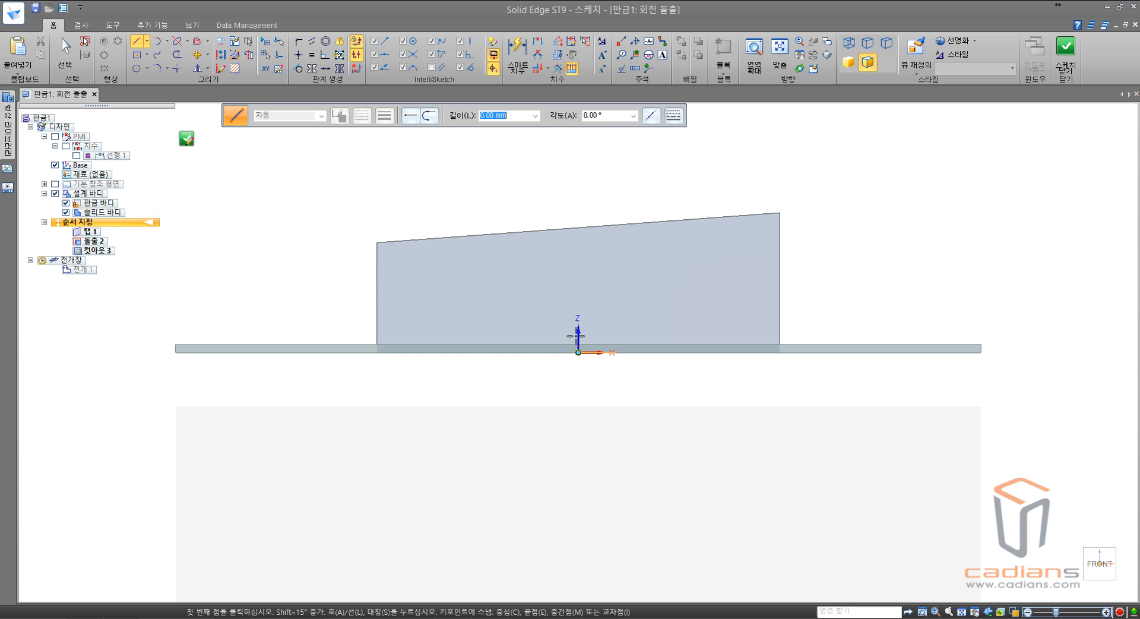
left_click(579, 227)
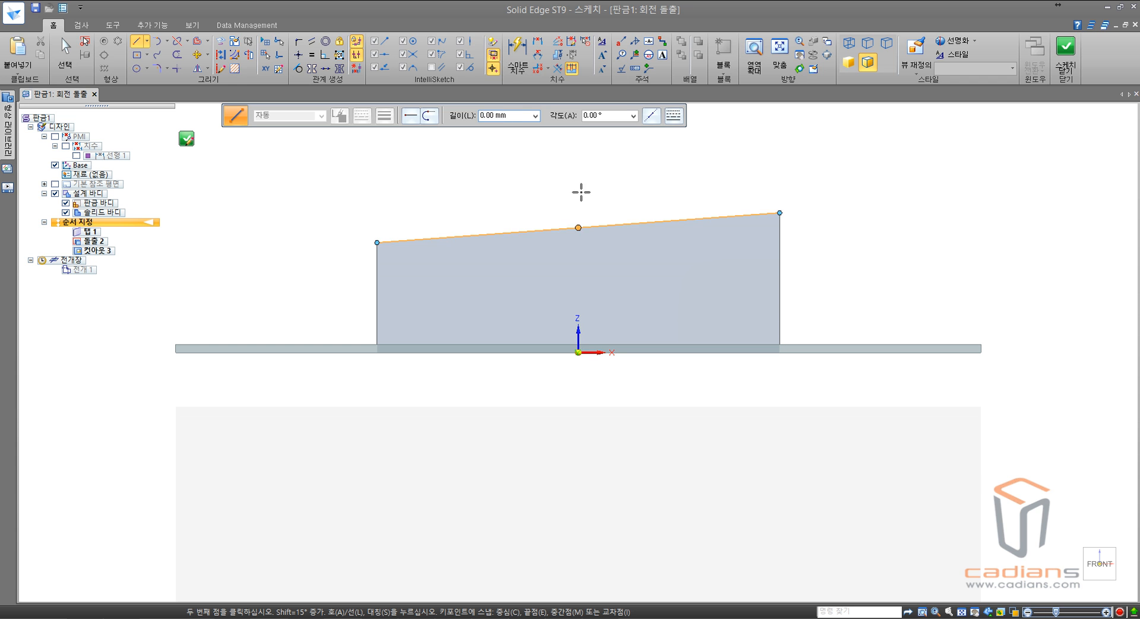
left_click(578, 162)
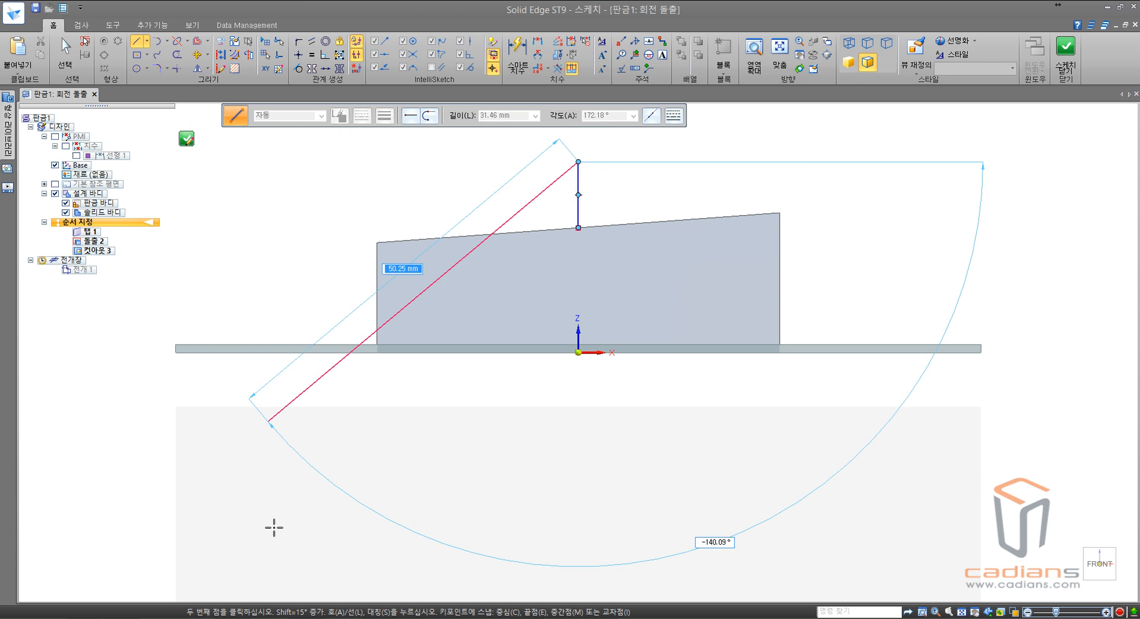
Step: Sketch an arc from the vertical line's upper end to the sloped edge and make the line the revolution axis
left_click(433, 117)
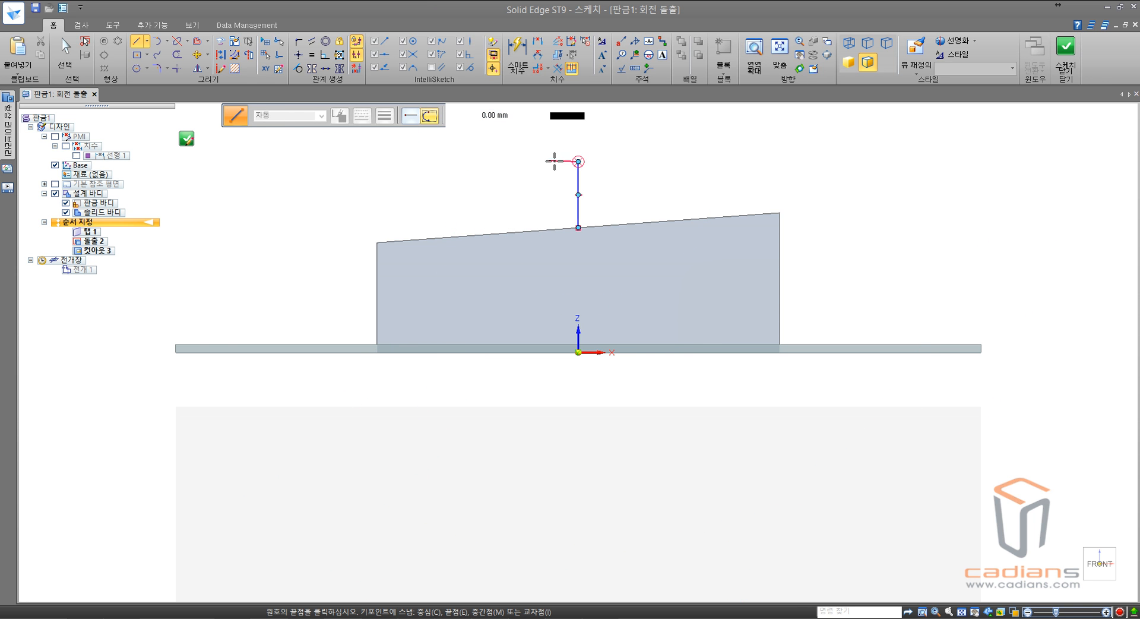
left_click(674, 220)
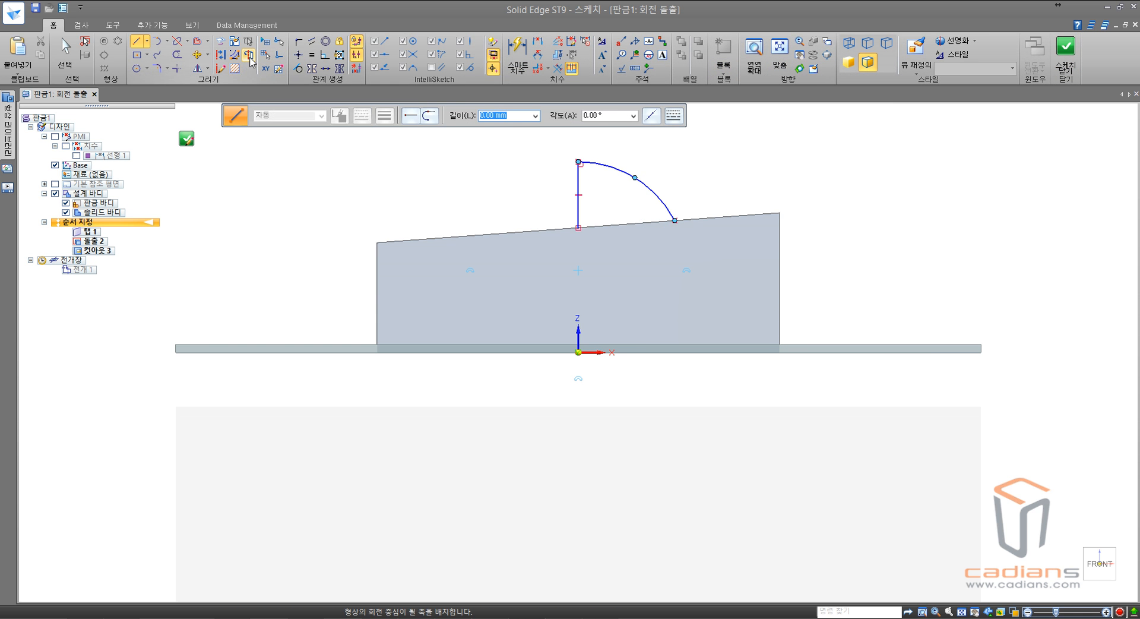
left_click(248, 55)
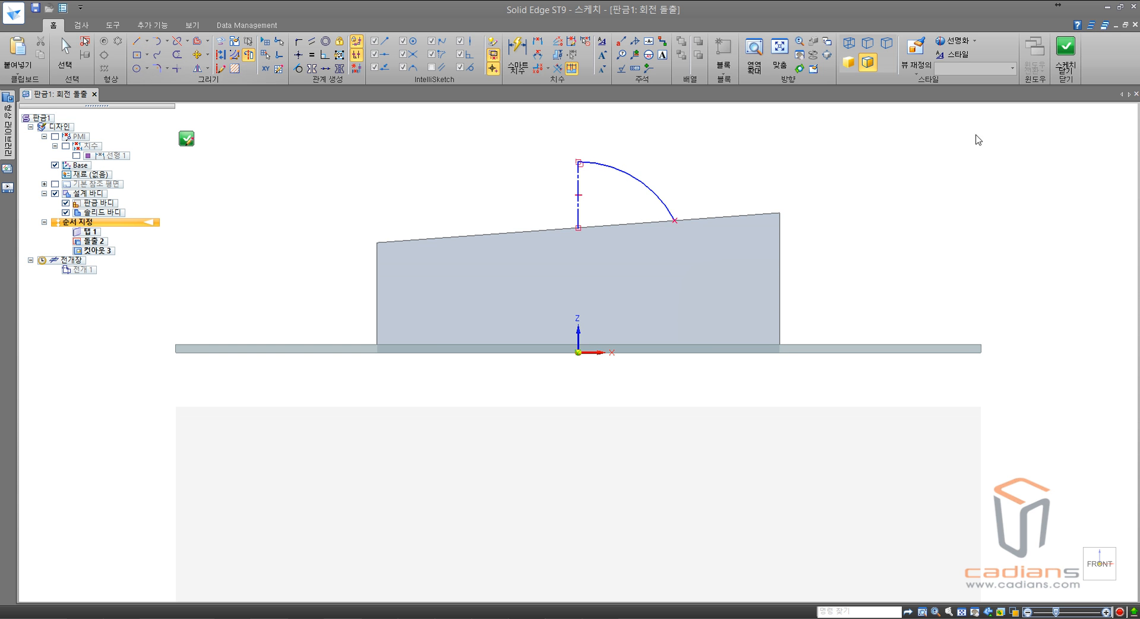
Step: Close the profile sketch and revolve the arc 360° with material toward the axis to form a dome on the block
key("Escape")
left_click(1065, 64)
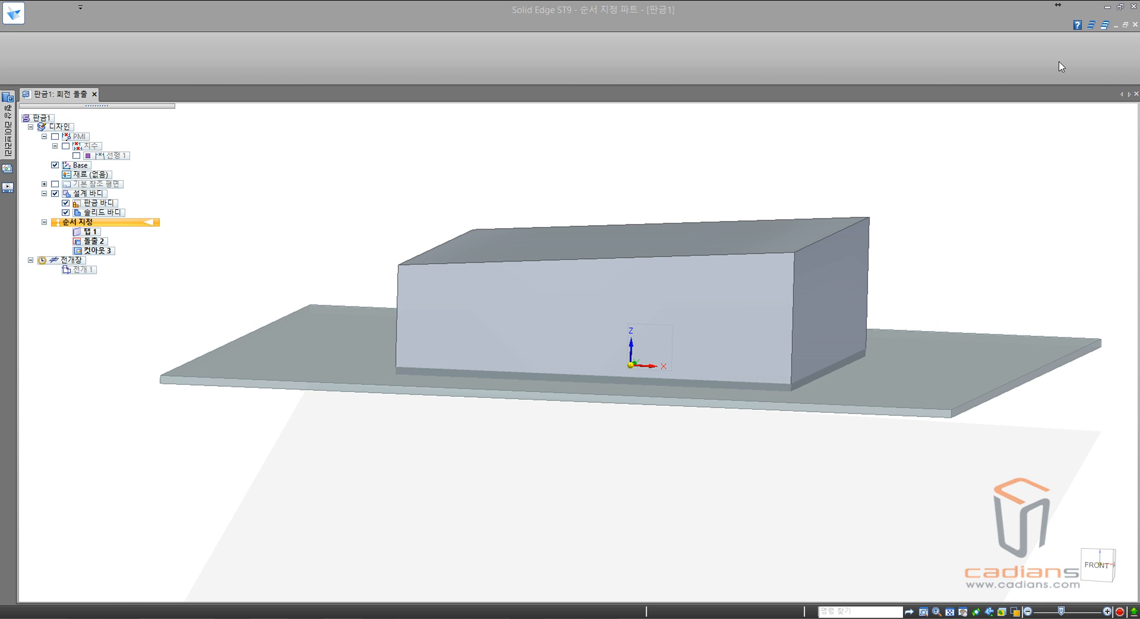
left_click(679, 199)
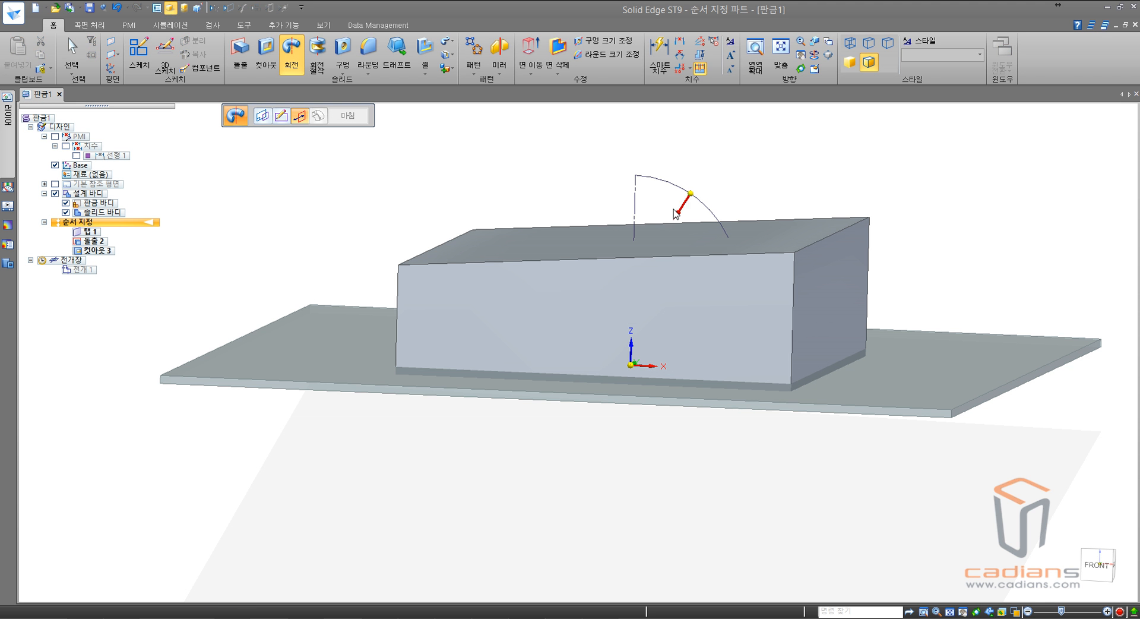
left_click(550, 171)
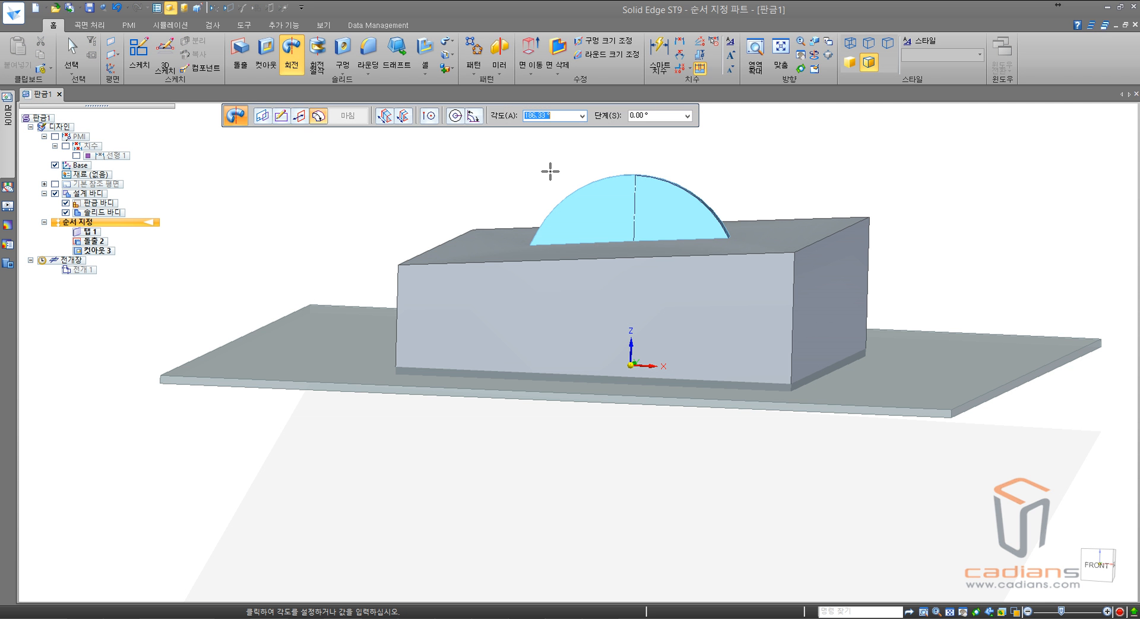
middle_click_drag(550, 171, 578, 262)
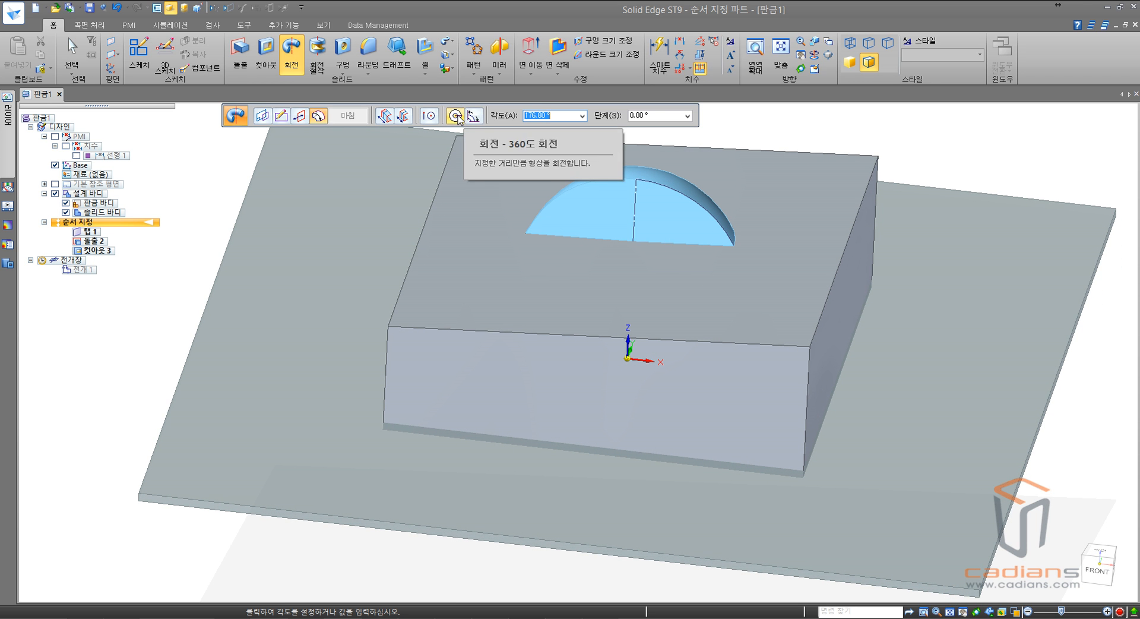
left_click(428, 115)
key("Return")
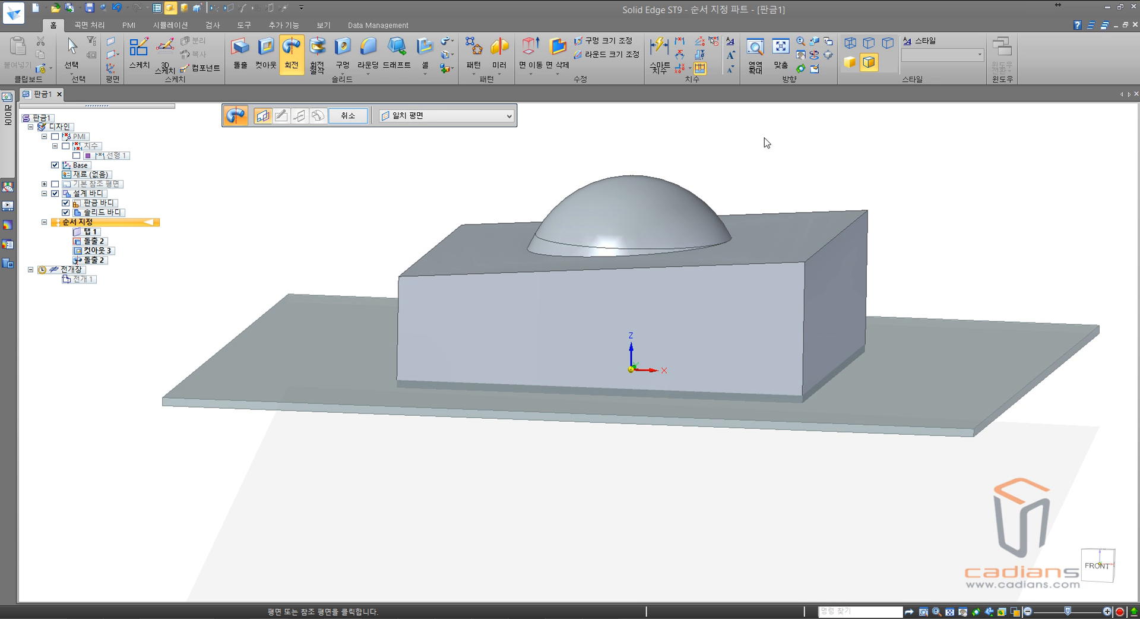
left_click(364, 117)
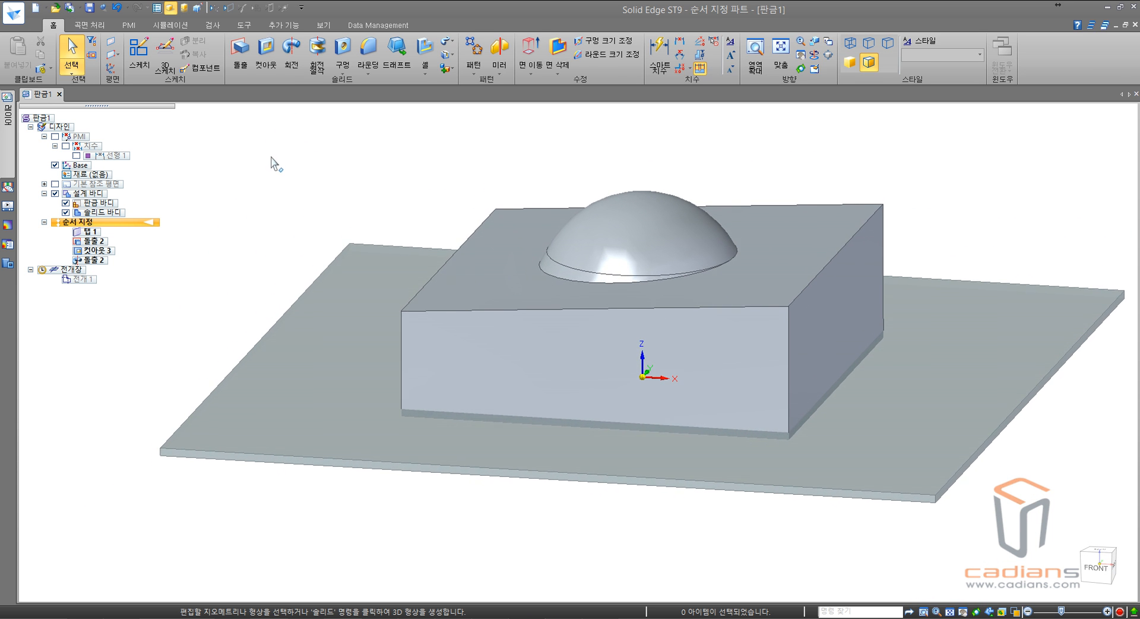
Step: Switch the model from the part environment to the sheet metal environment
left_click(370, 56)
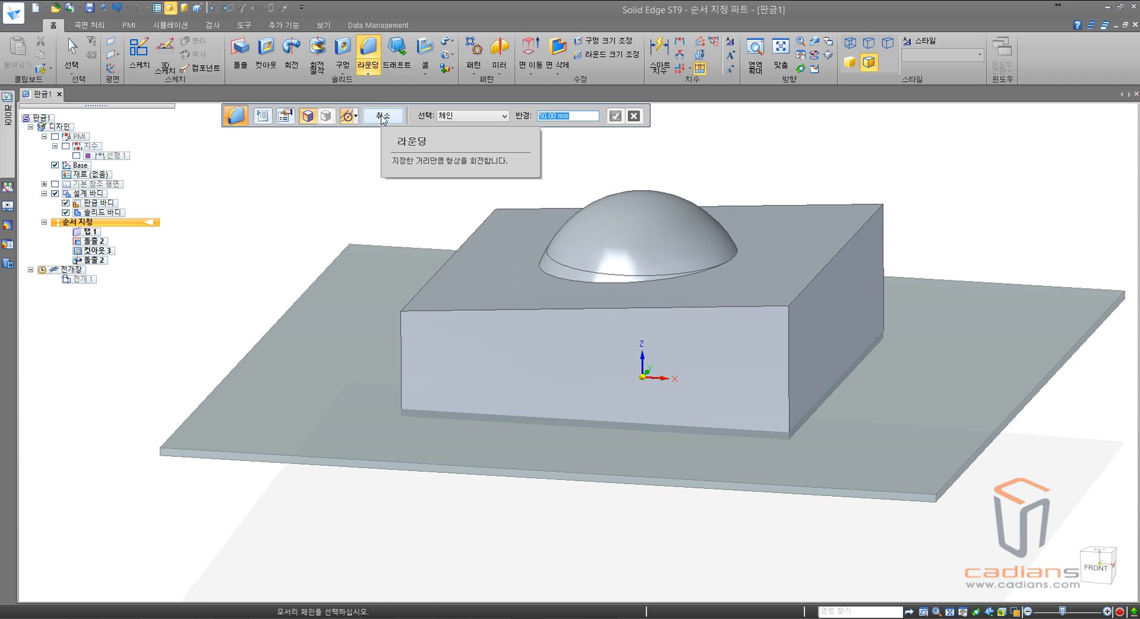
left_click(381, 117)
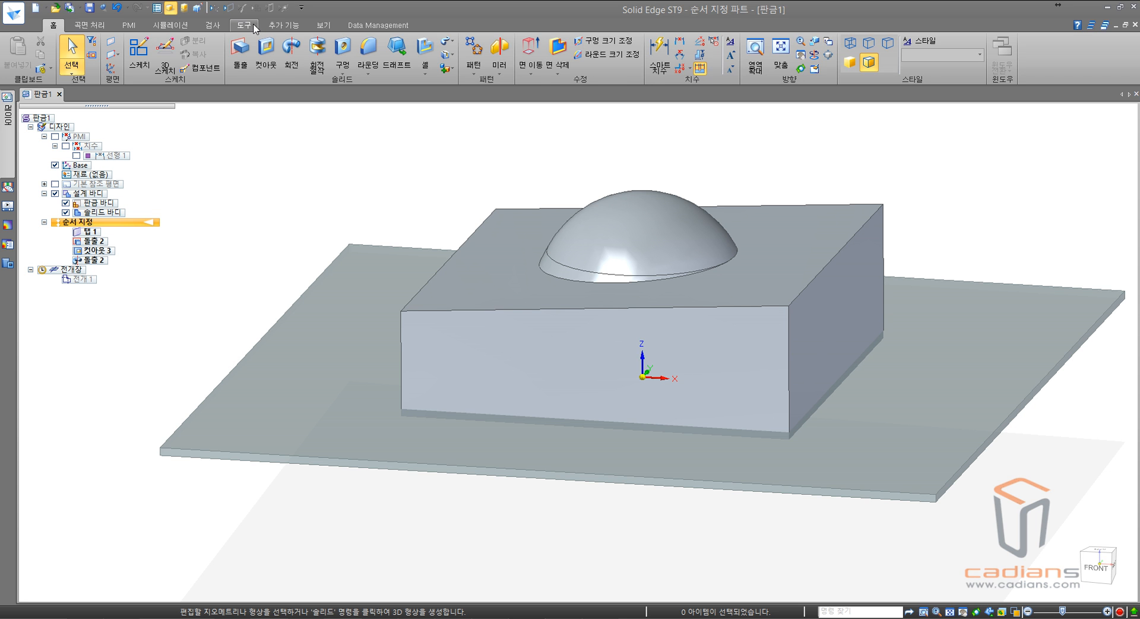
left_click(256, 27)
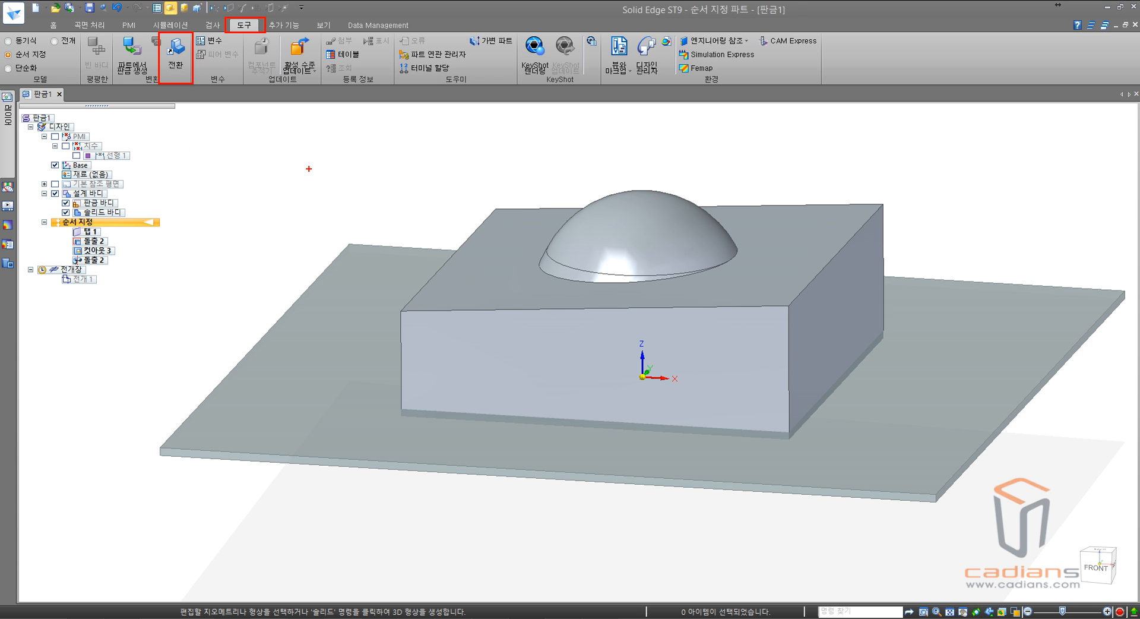
left_click(180, 63)
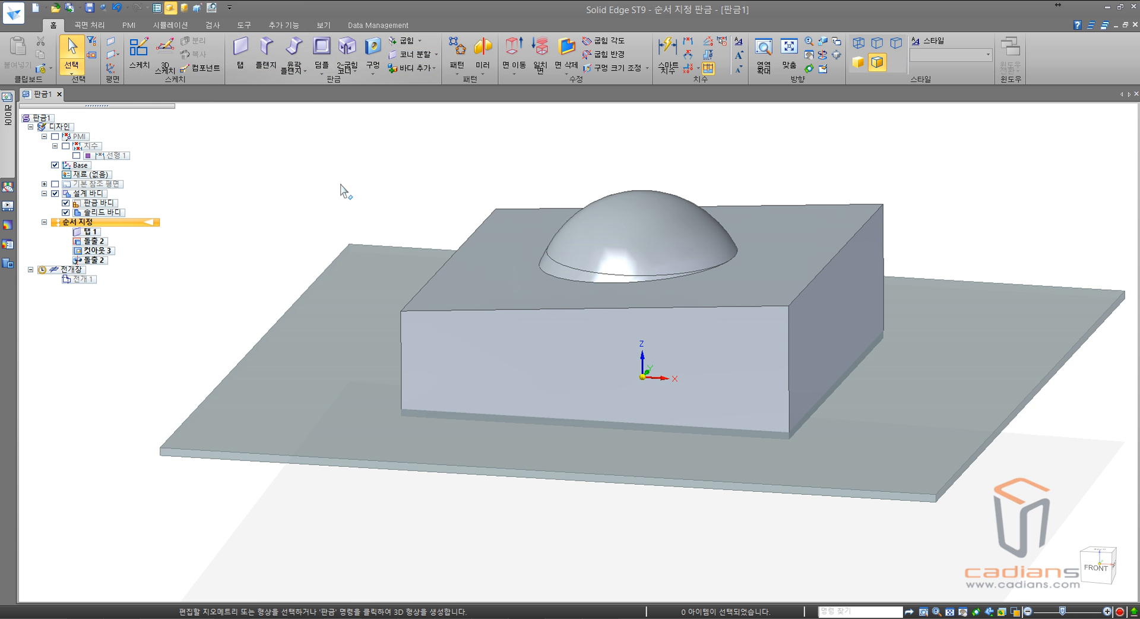
Step: Activate the sheet metal body and start an emboss with the plate as target and the domed solid block as tool
left_click(334, 73)
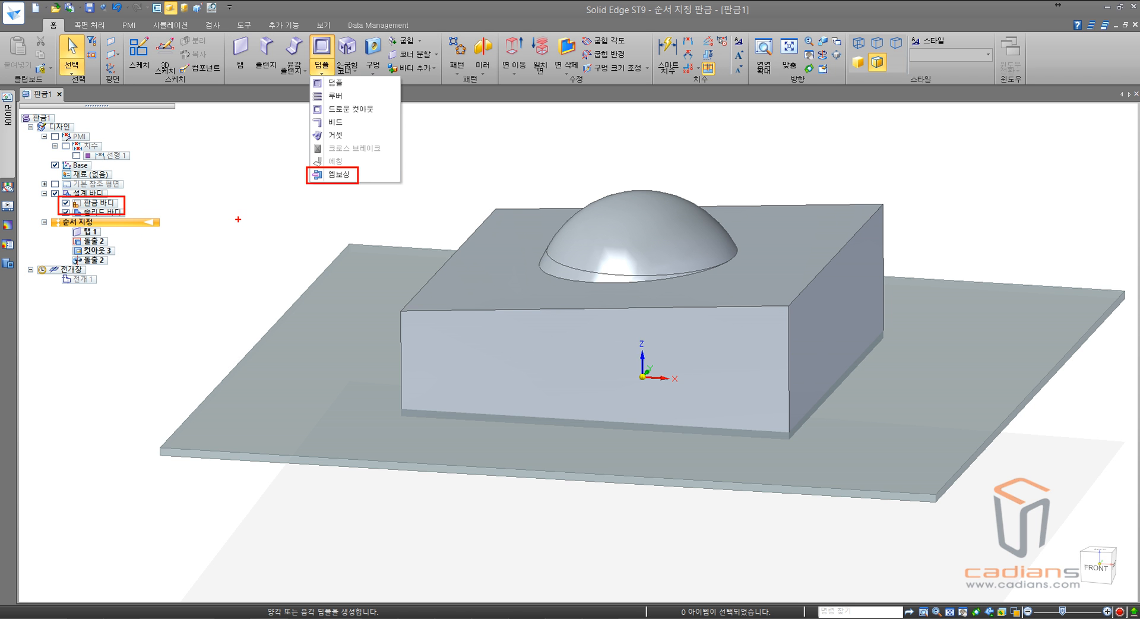
left_click(111, 206)
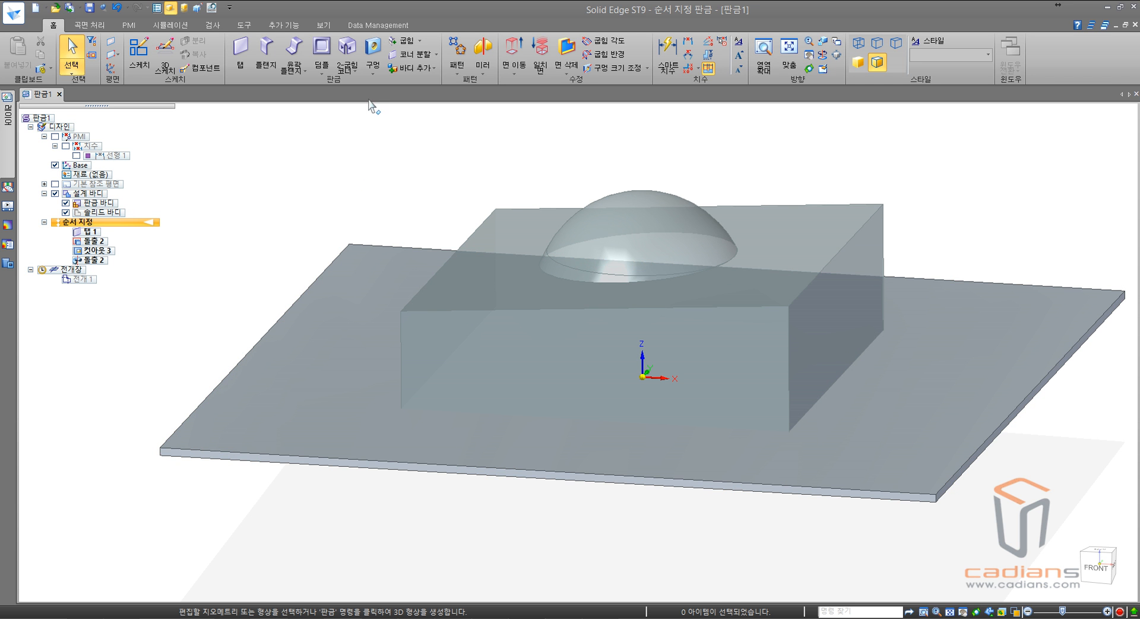
left_click(321, 73)
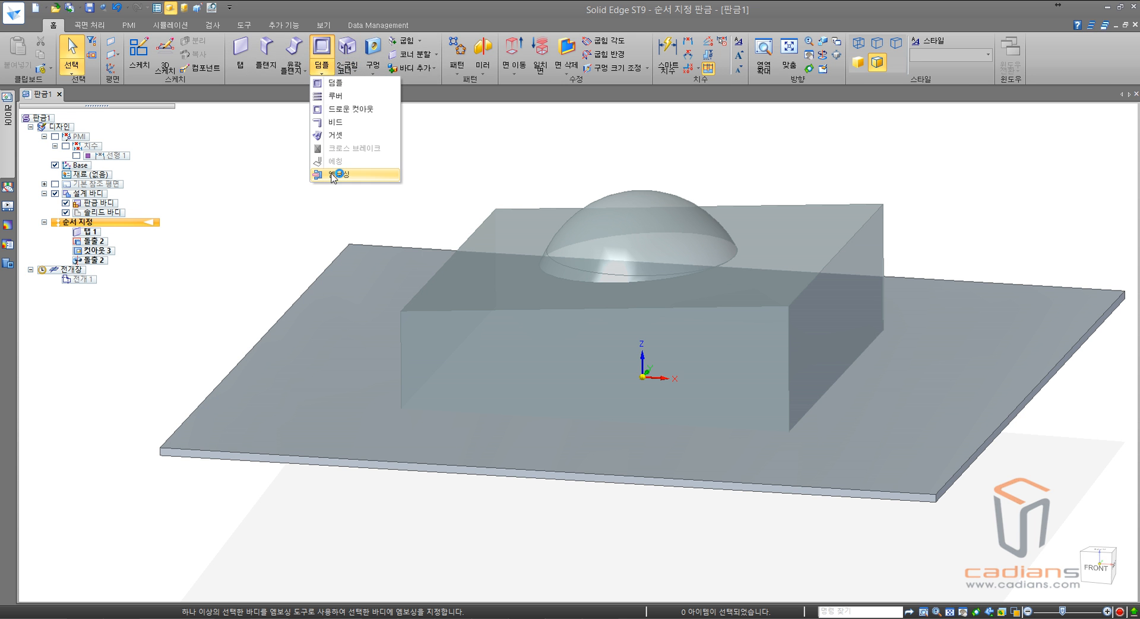
left_click(332, 175)
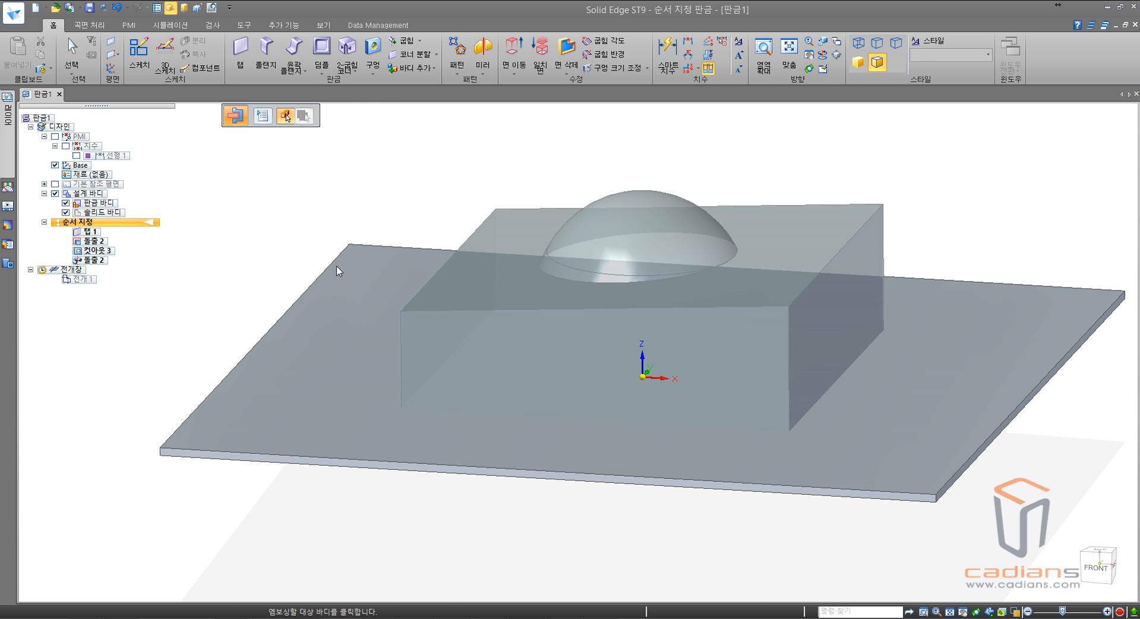
left_click(330, 311)
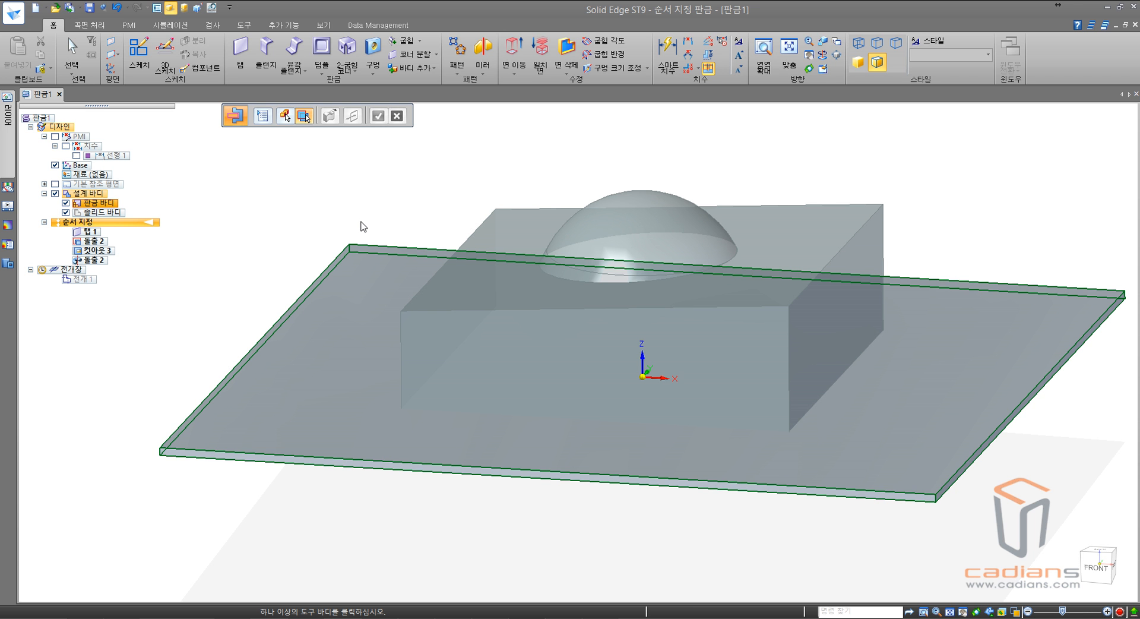
left_click(533, 257)
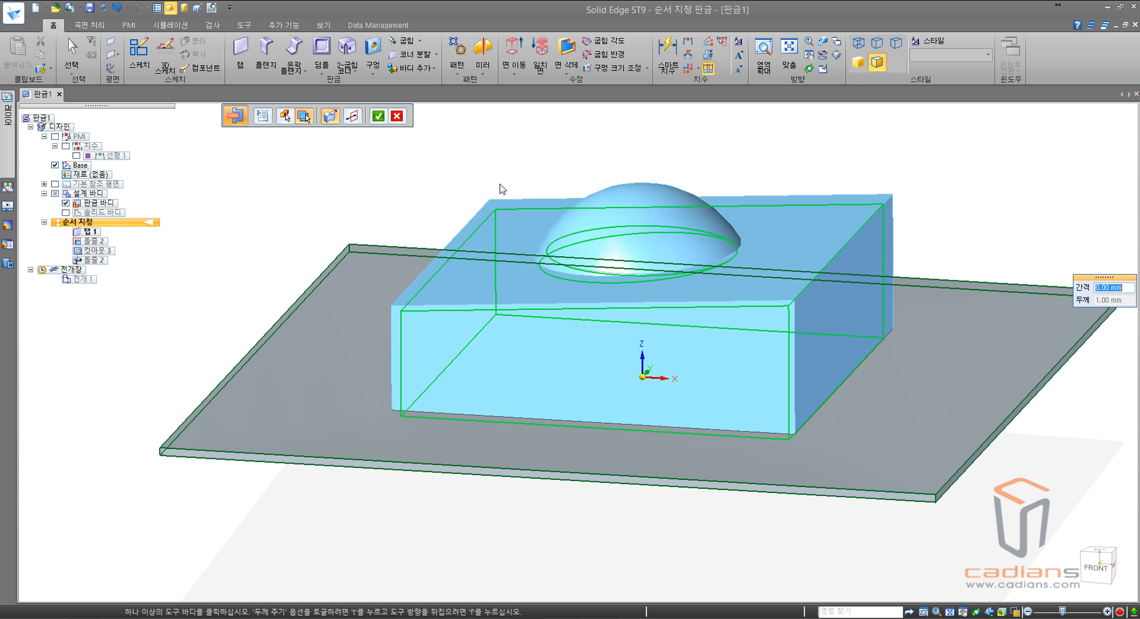
Step: Try reversing the emboss direction to below the plate, and restore the upward direction
middle_click_drag(528, 179, 505, 255)
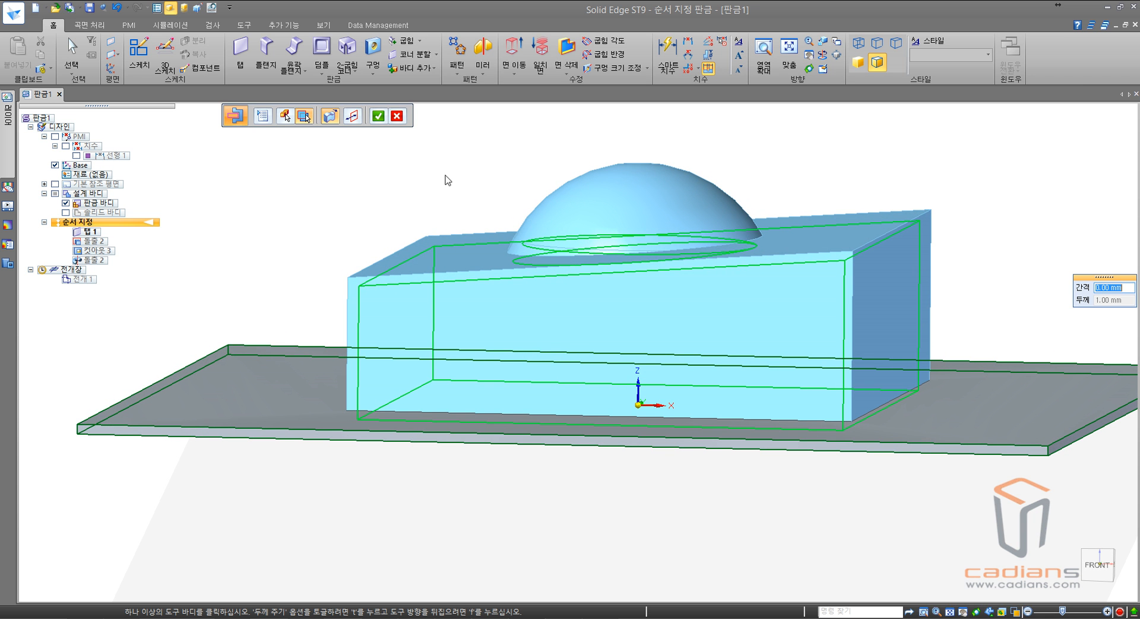
left_click(353, 117)
mouse_move(378, 173)
left_mouse_down()
mouse_move(359, 134)
mouse_move(348, 207)
left_mouse_up()
key("Escape")
left_click(352, 117)
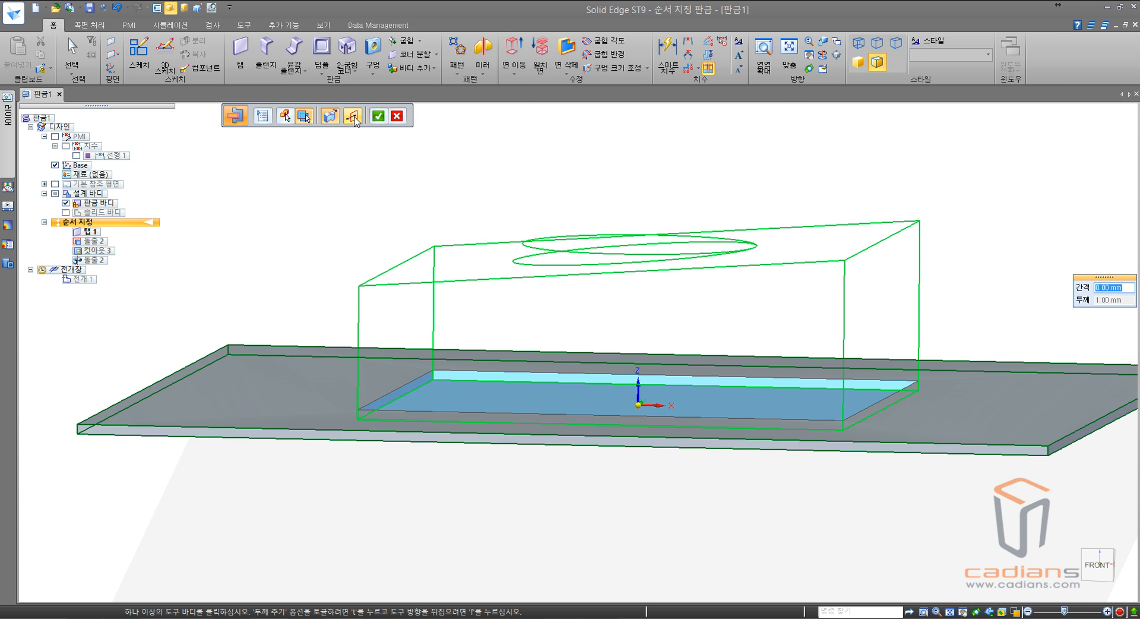
left_click(353, 118)
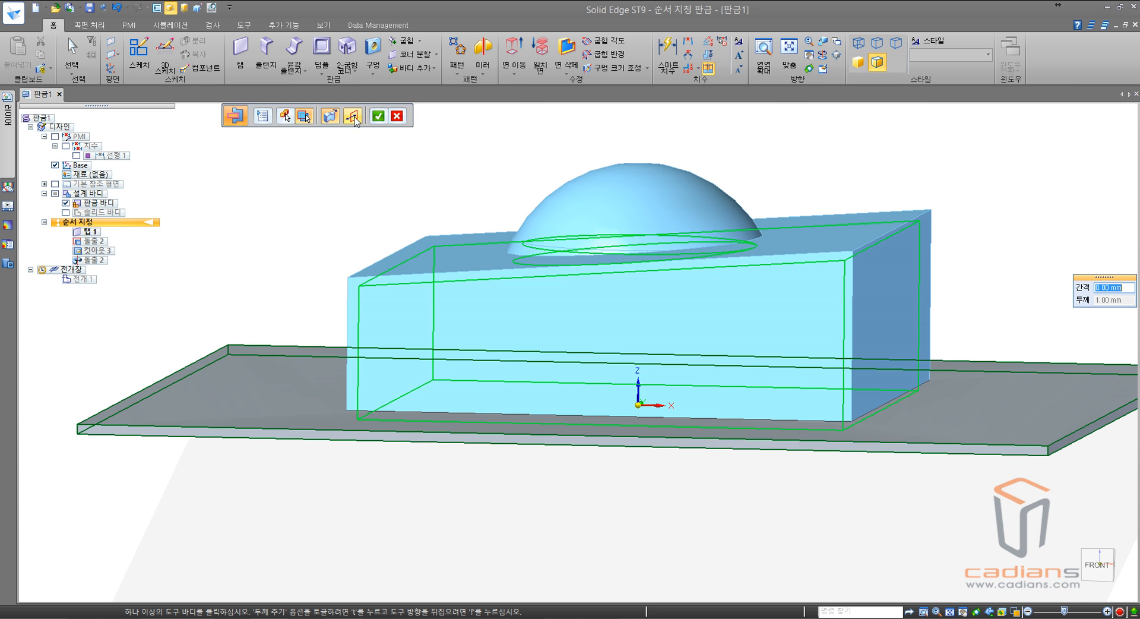
Step: Set the emboss clearance to 3 mm and finish the emboss
middle_click_drag(394, 201, 921, 290)
middle_click_drag(1002, 299, 976, 297)
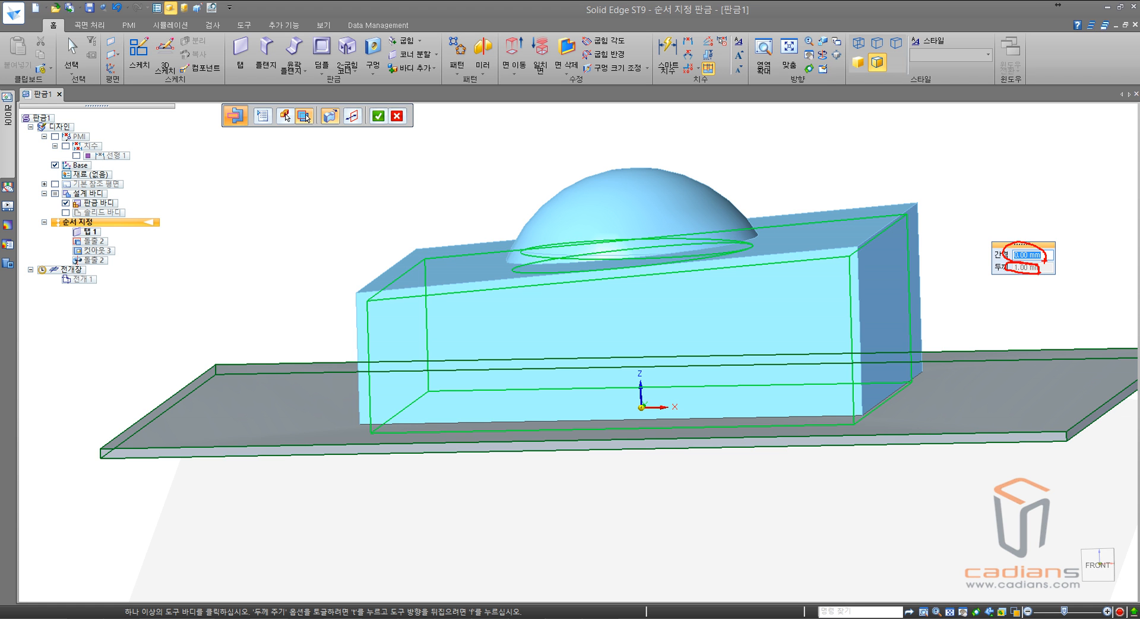
left_click(1045, 256)
type("3")
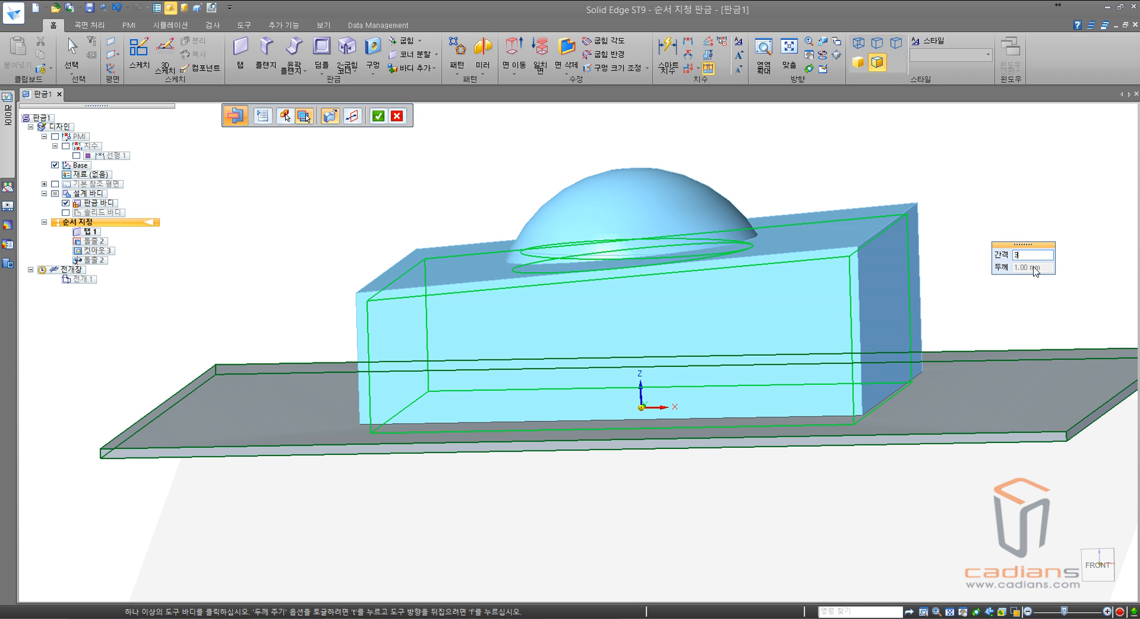
key("Return")
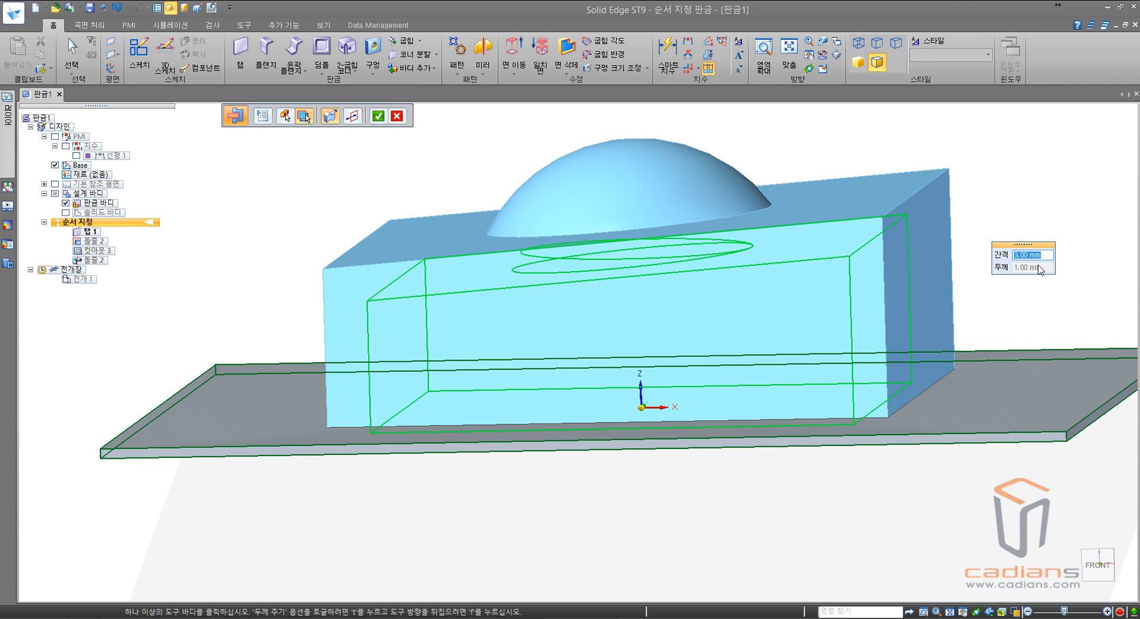
middle_click_drag(1030, 258, 1006, 315)
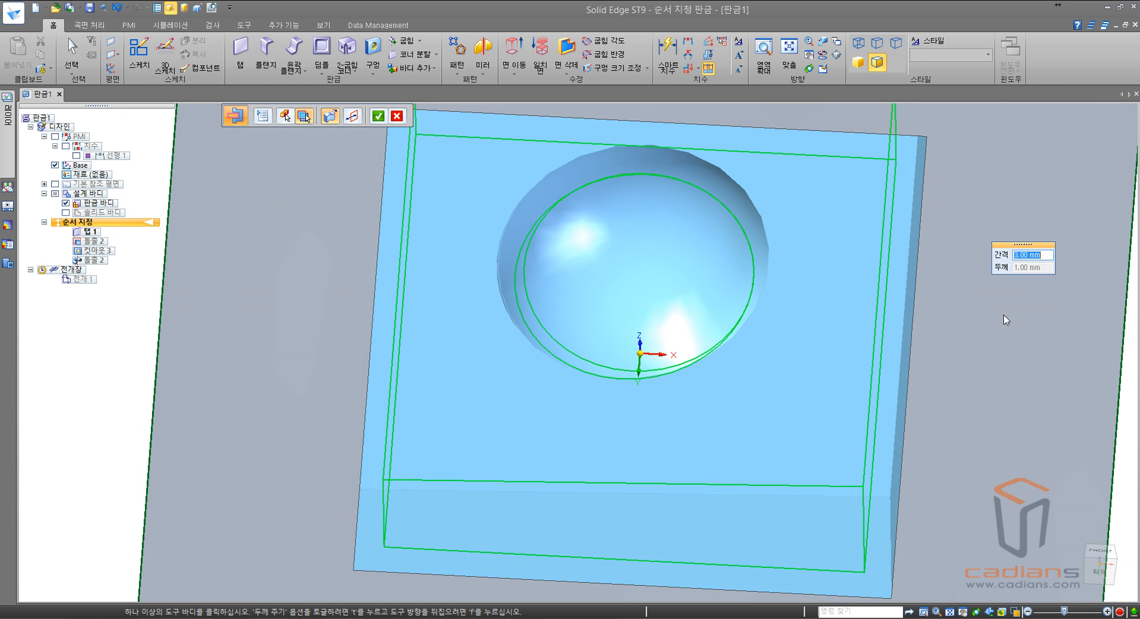
left_click_drag(888, 211, 875, 327)
left_click_drag(921, 227, 919, 312)
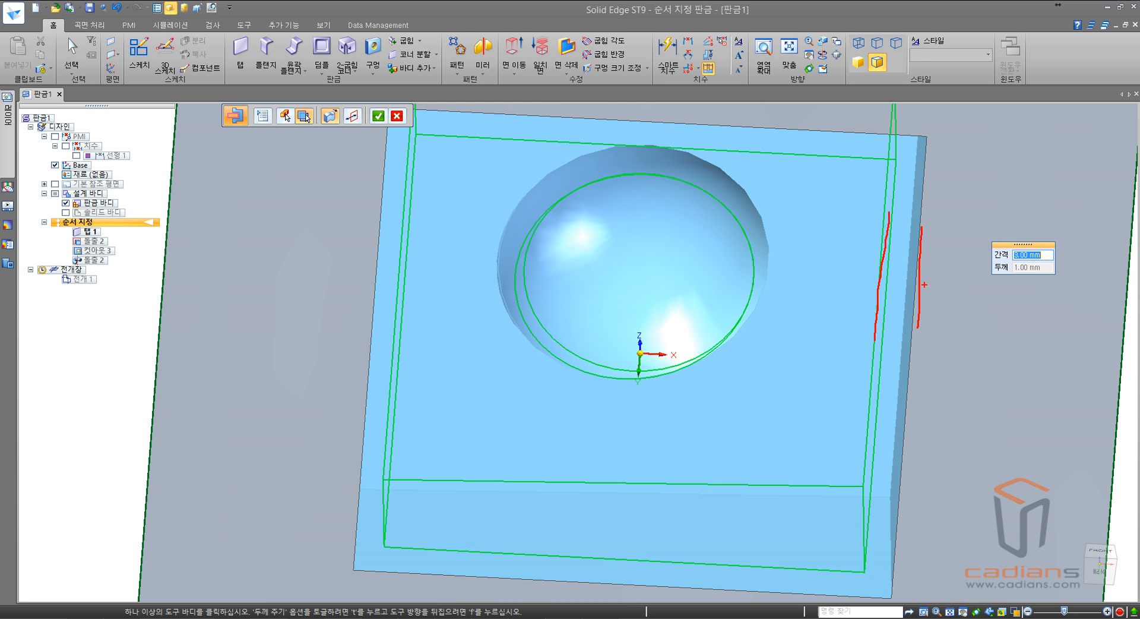
key("Escape")
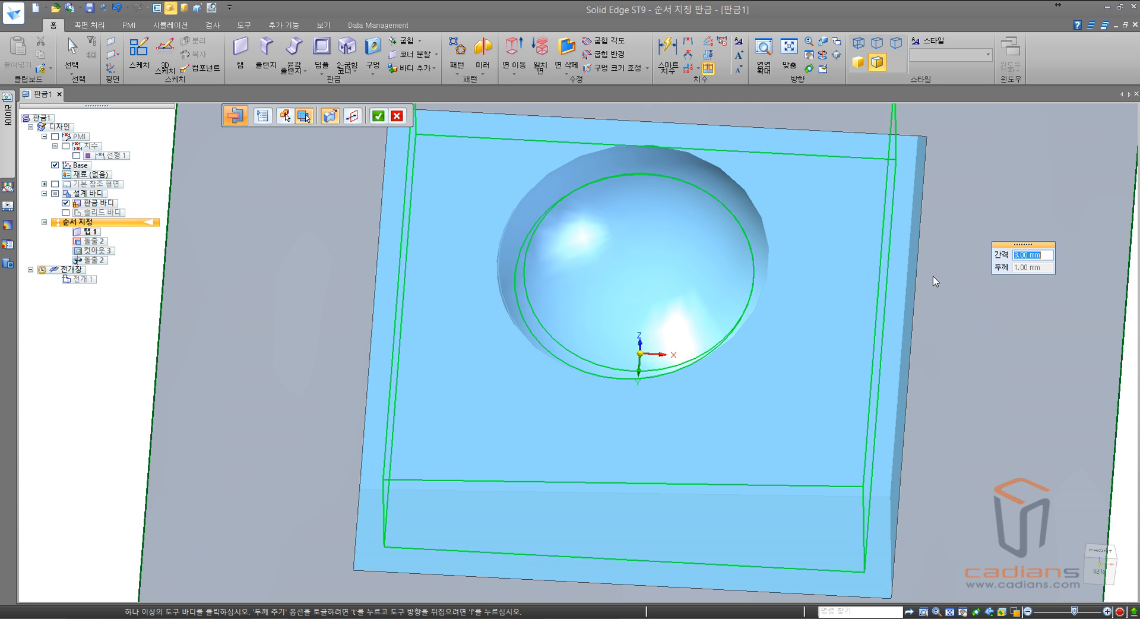
left_click(379, 116)
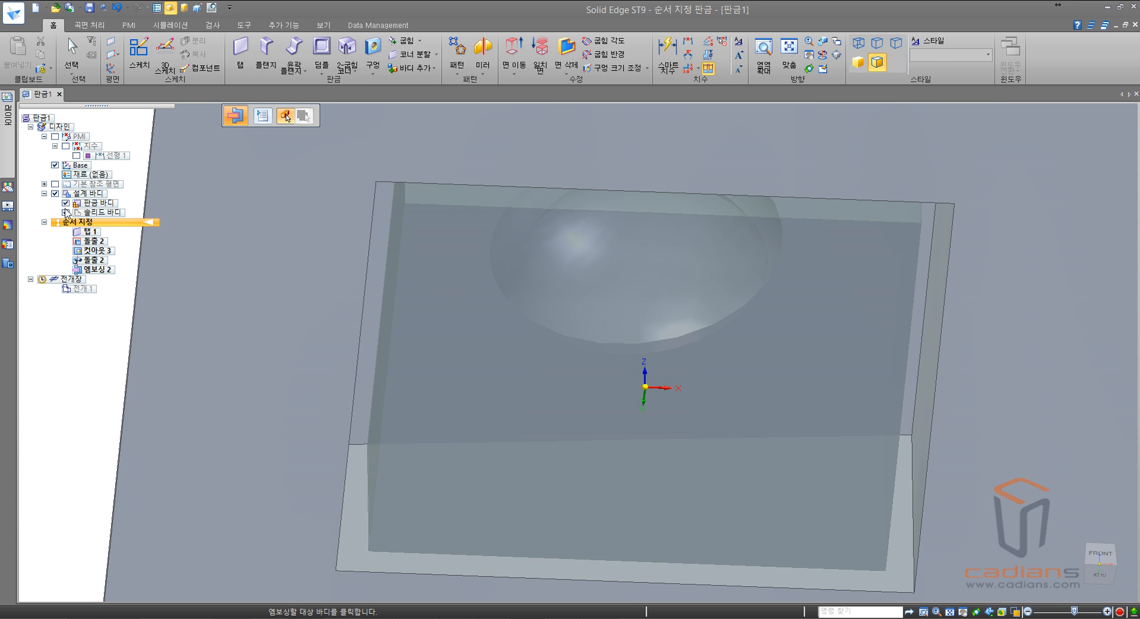
Step: Hide the solid body and inspect the embossed plate from its outer and hollow sides
left_click_drag(55, 202, 128, 221)
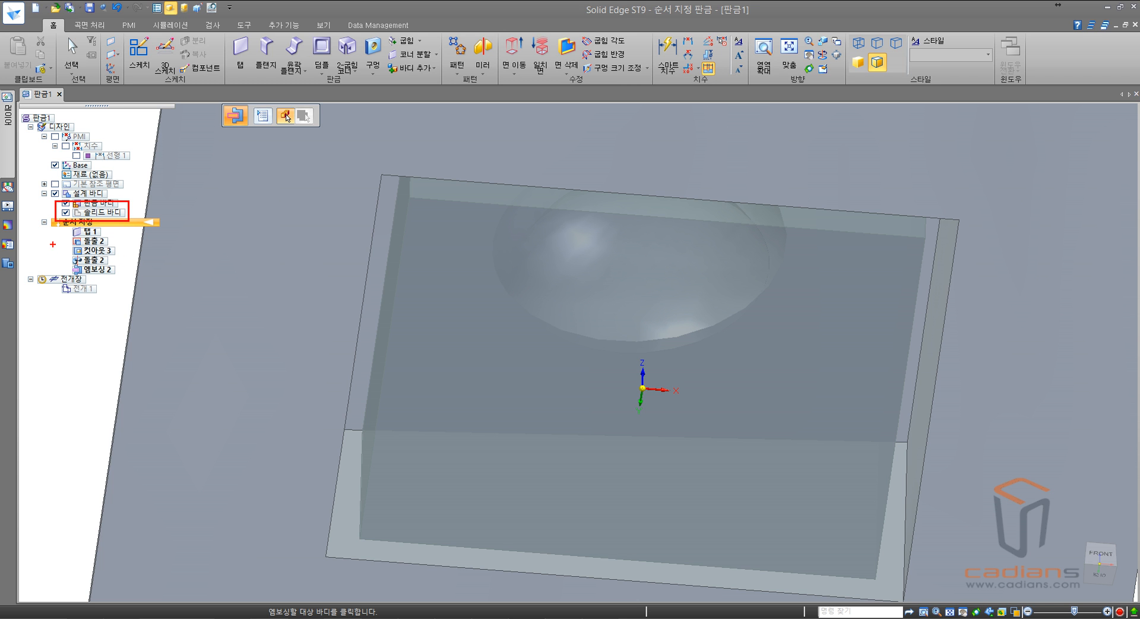
key("Escape")
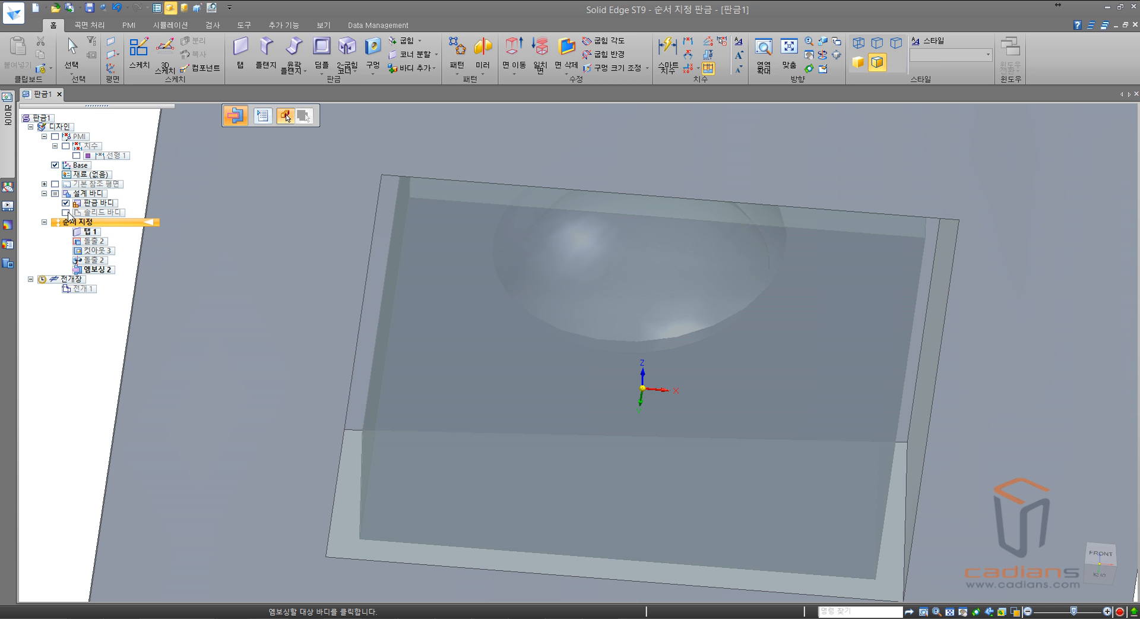
left_click(66, 212)
middle_click_drag(489, 305, 130, 356)
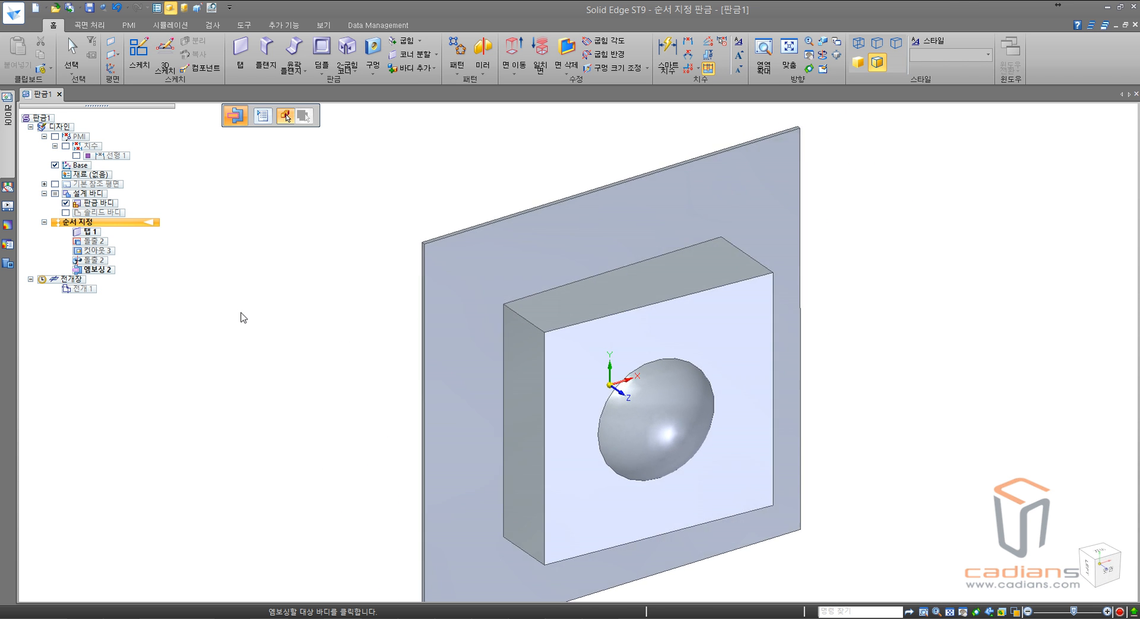
left_click_drag(83, 287, 83, 272)
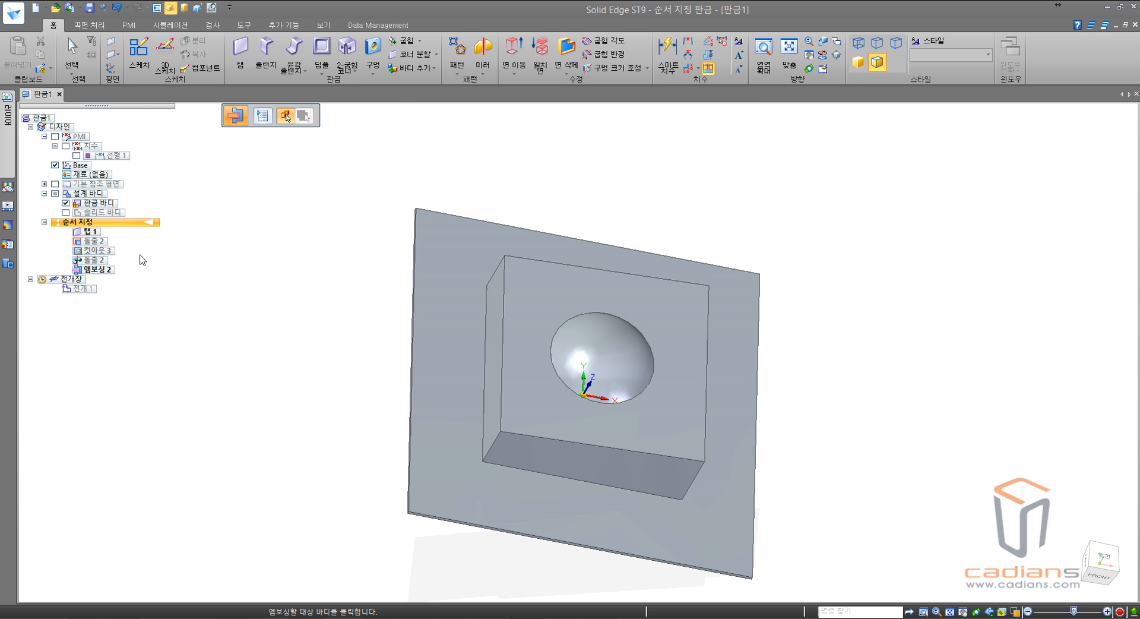
Step: Delete the block protrusion, cutout, revolved protrusion and emboss features together
key("Escape")
left_click(105, 269)
left_click(97, 243, "shift")
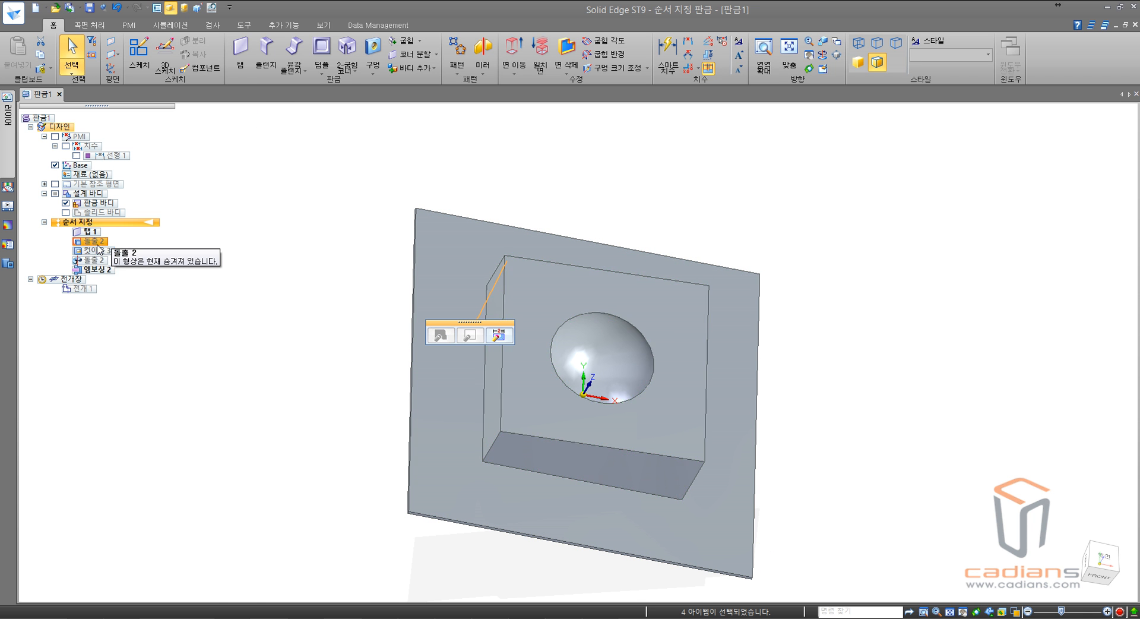
key("Delete")
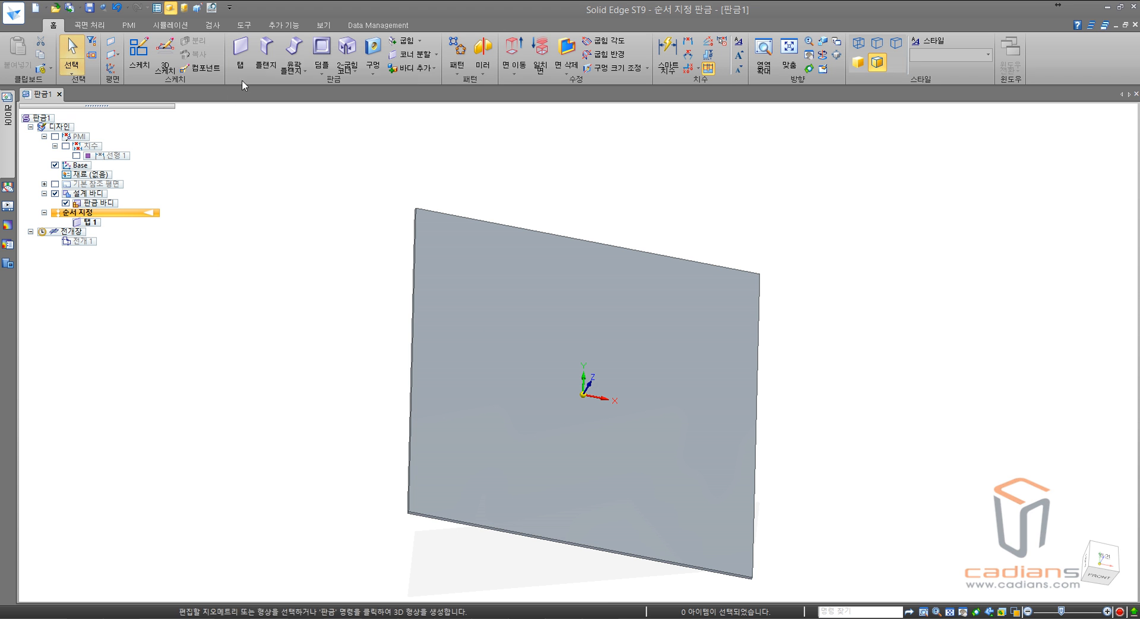
Step: Add a 100 mm flange at 90° along the plate's +X edge
left_click(267, 69)
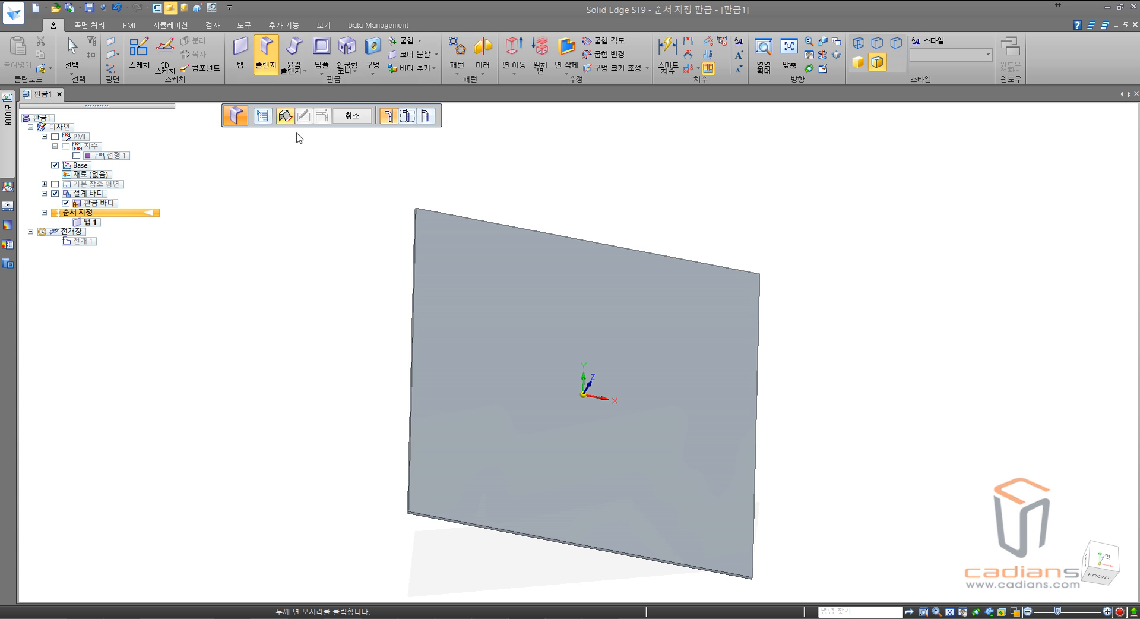
middle_click_drag(344, 267, 779, 399)
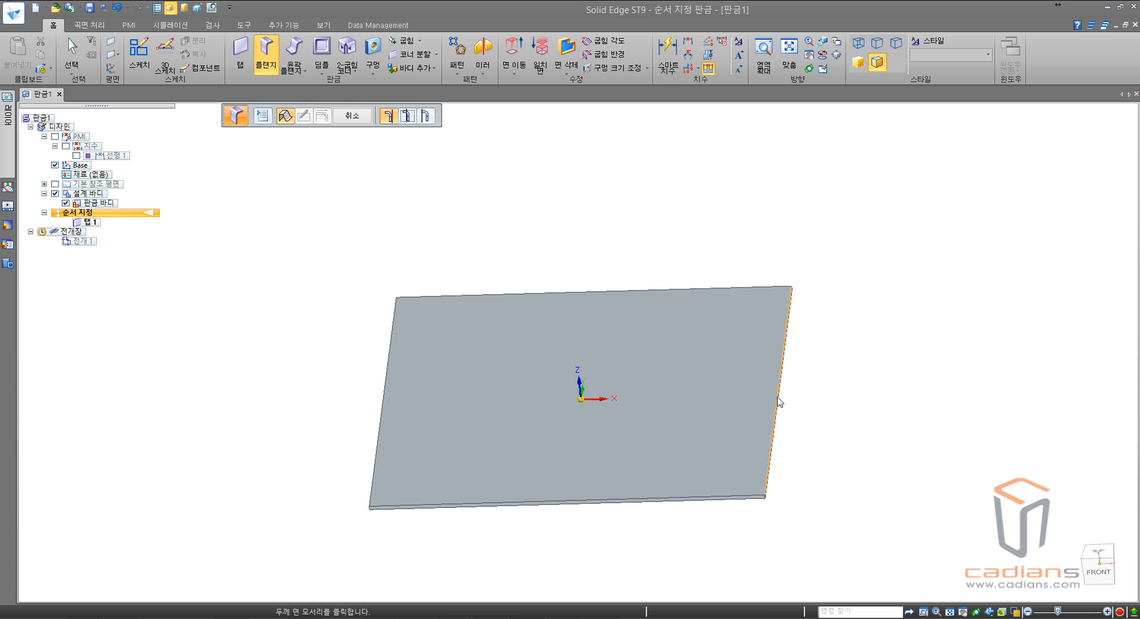
left_click(777, 399)
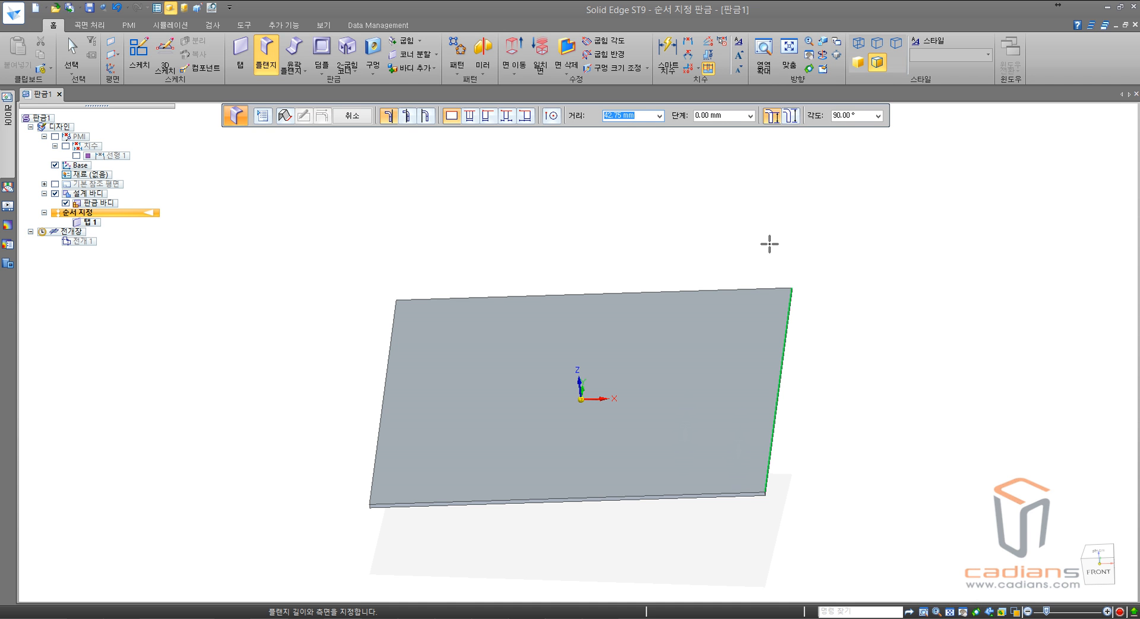
type("100")
key("Return")
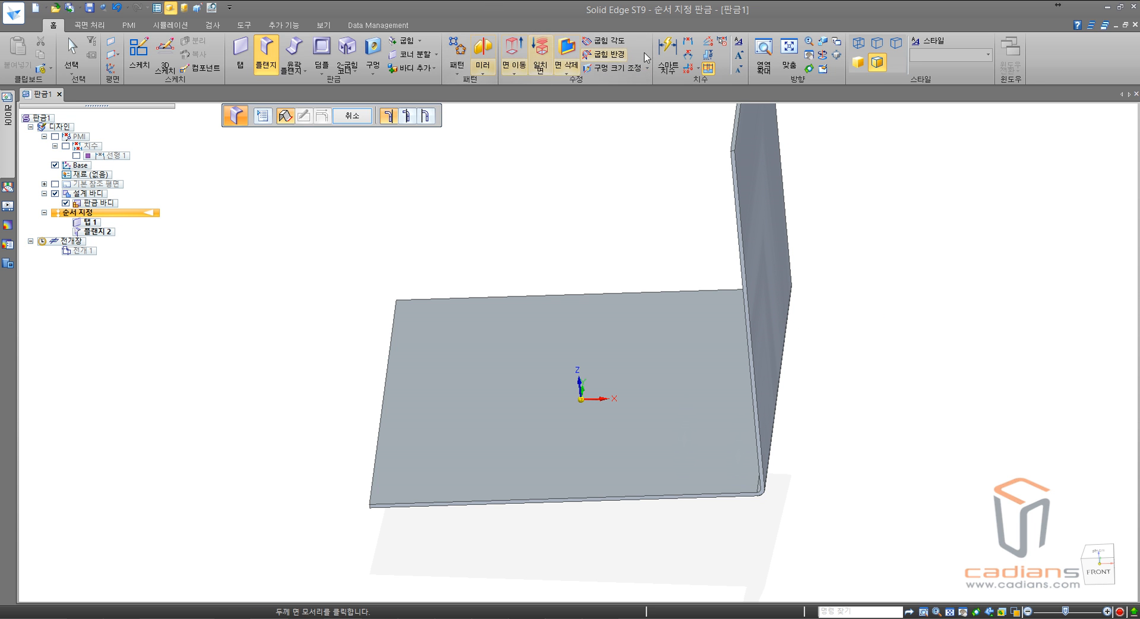
Step: Dimension the overall length of the plate's front edge and the overall height of the flange
left_click(667, 56)
left_click(749, 497)
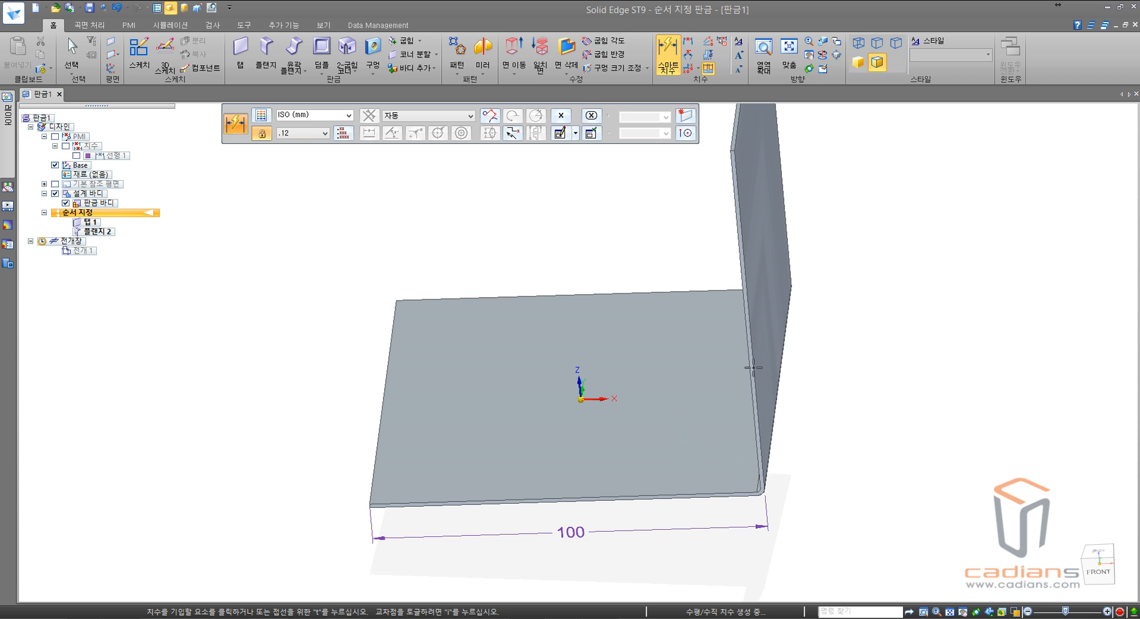
left_click(782, 364)
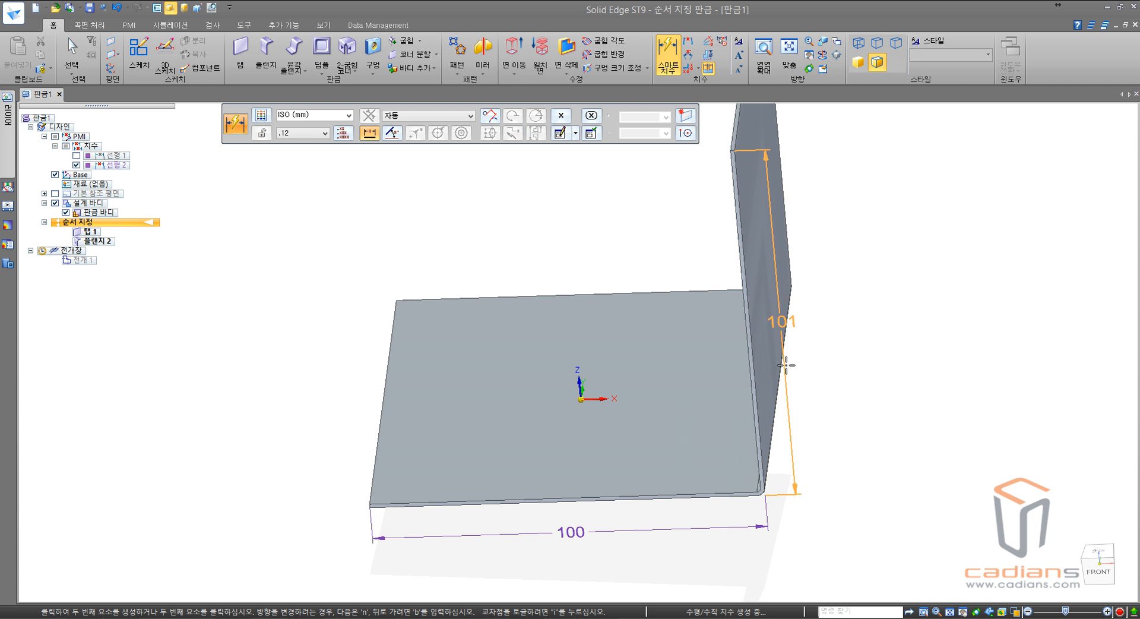
left_click(807, 365)
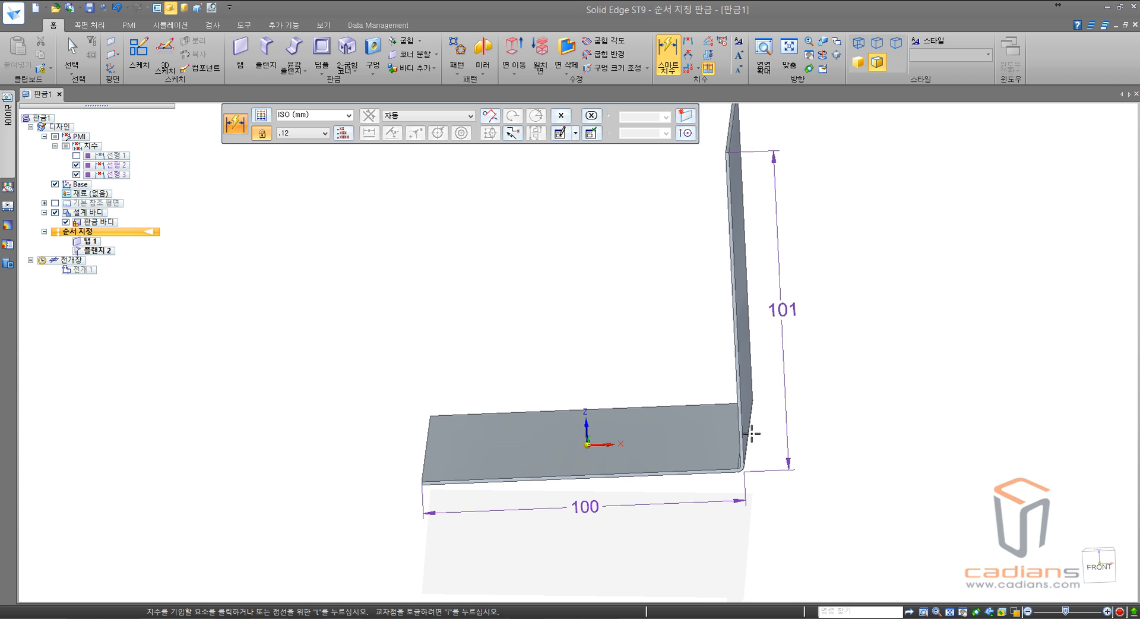
key("Escape")
Step: Edit the flange's length dimension to 99 mm
left_click(745, 368)
left_click(528, 389)
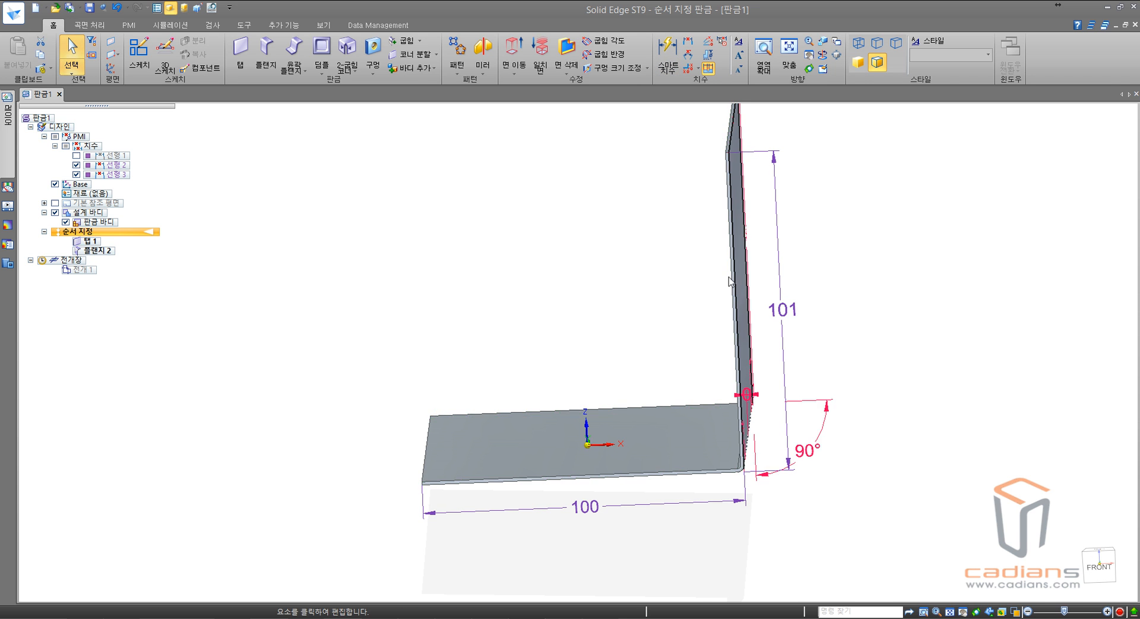
middle_click_drag(759, 299, 762, 250)
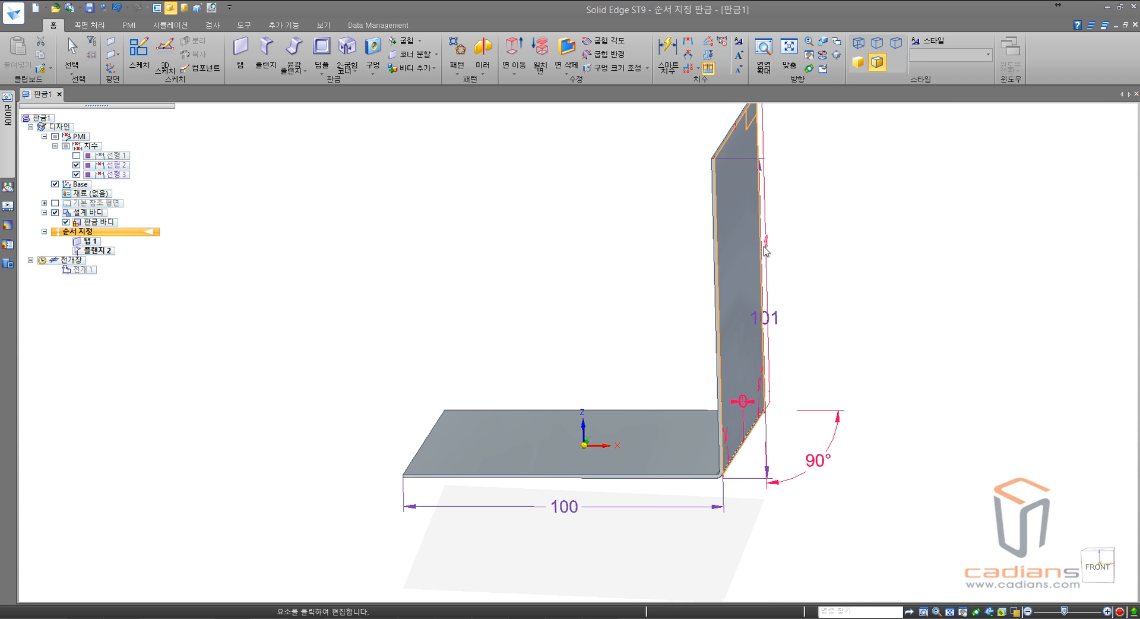
left_click(769, 245)
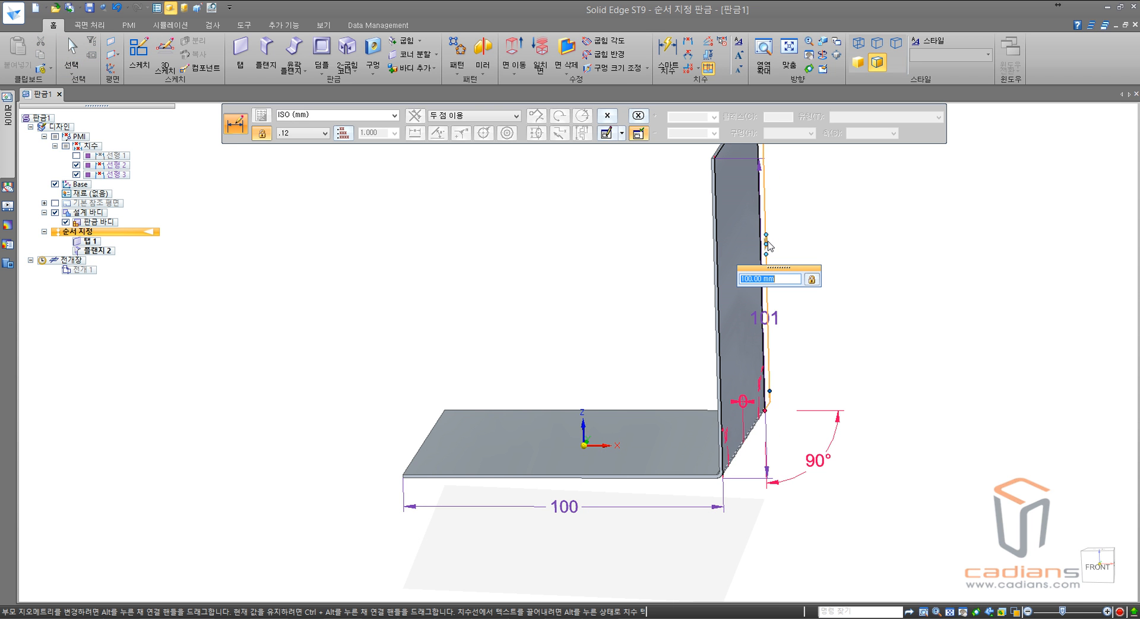
type("99")
key("Return")
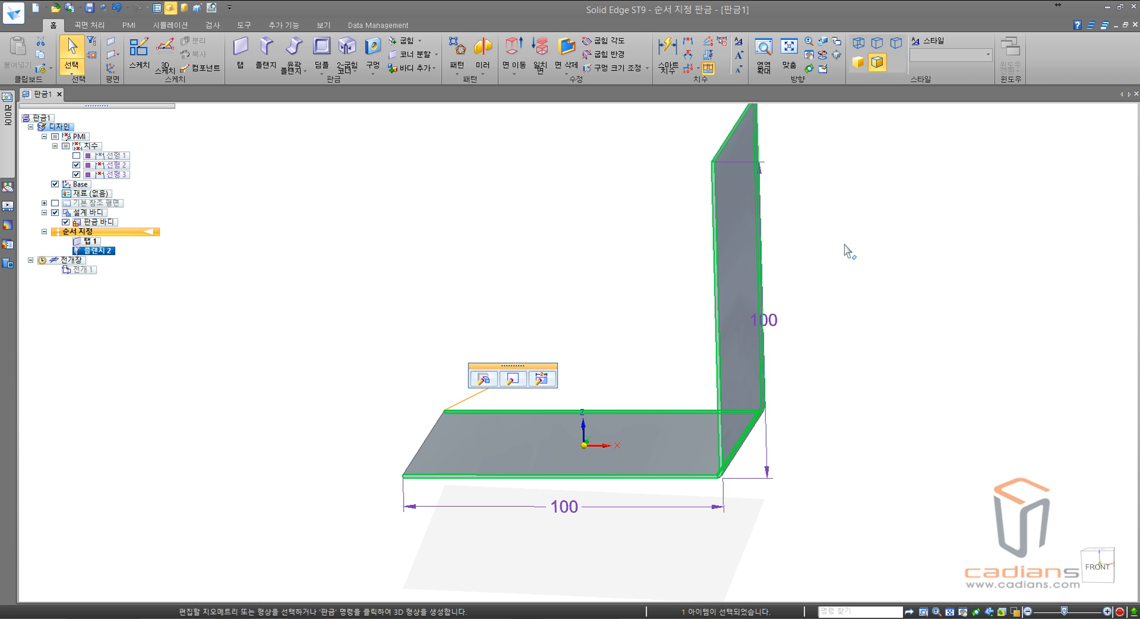
key("Escape")
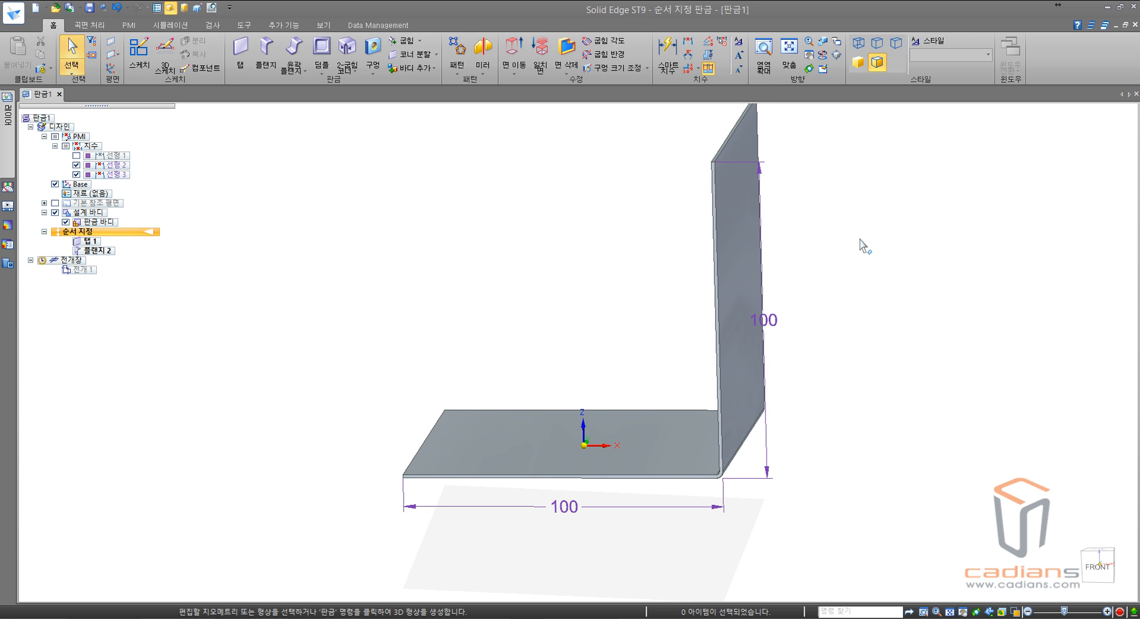
Step: Switch the bent part to the flat pattern environment and delete the existing flat pattern
key("ctrl+i")
key("ctrl+f")
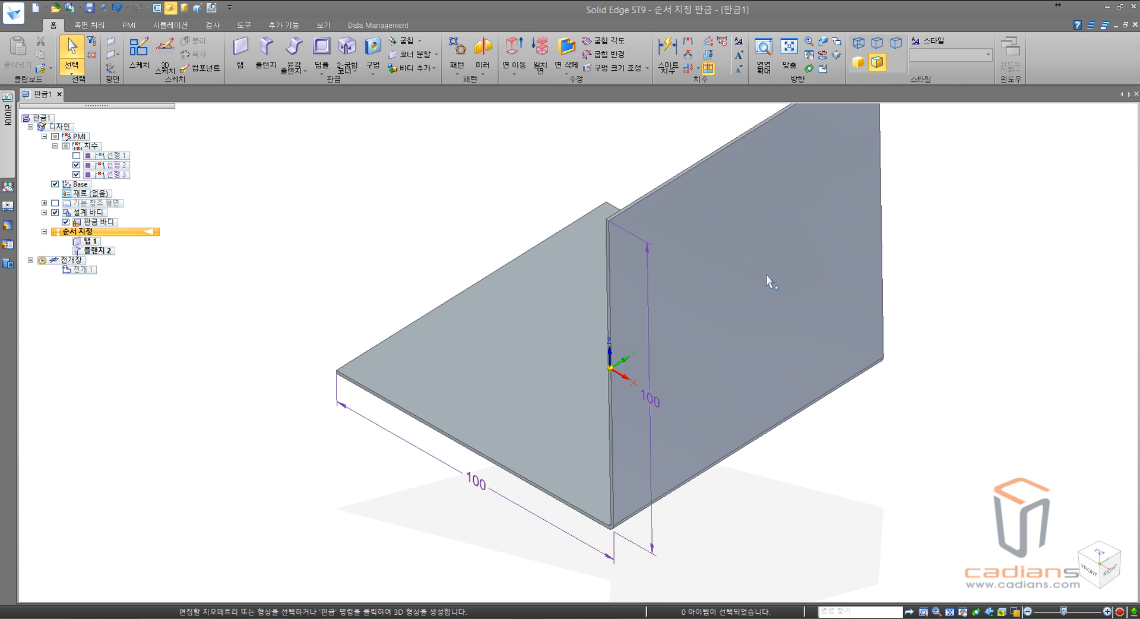
left_click(251, 28)
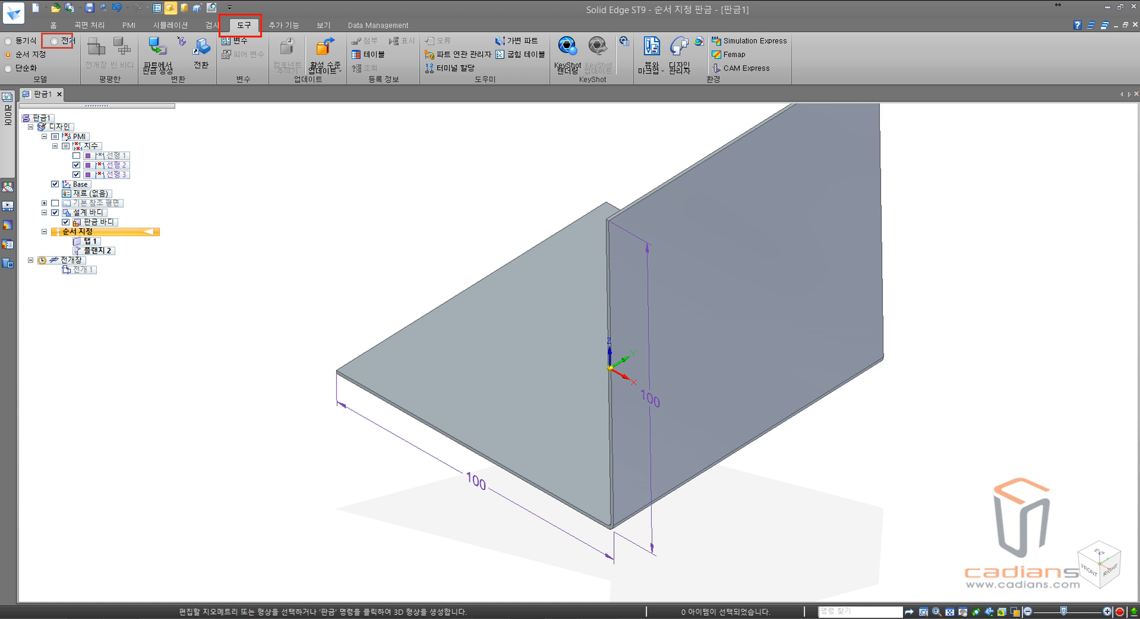
left_click(54, 41)
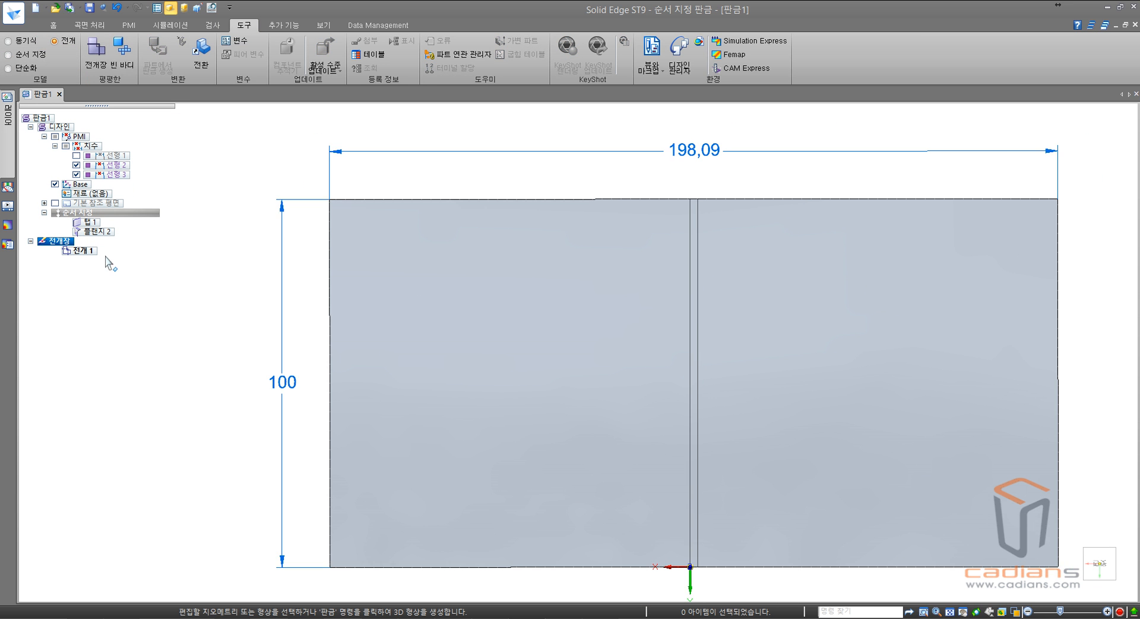
left_click(88, 251)
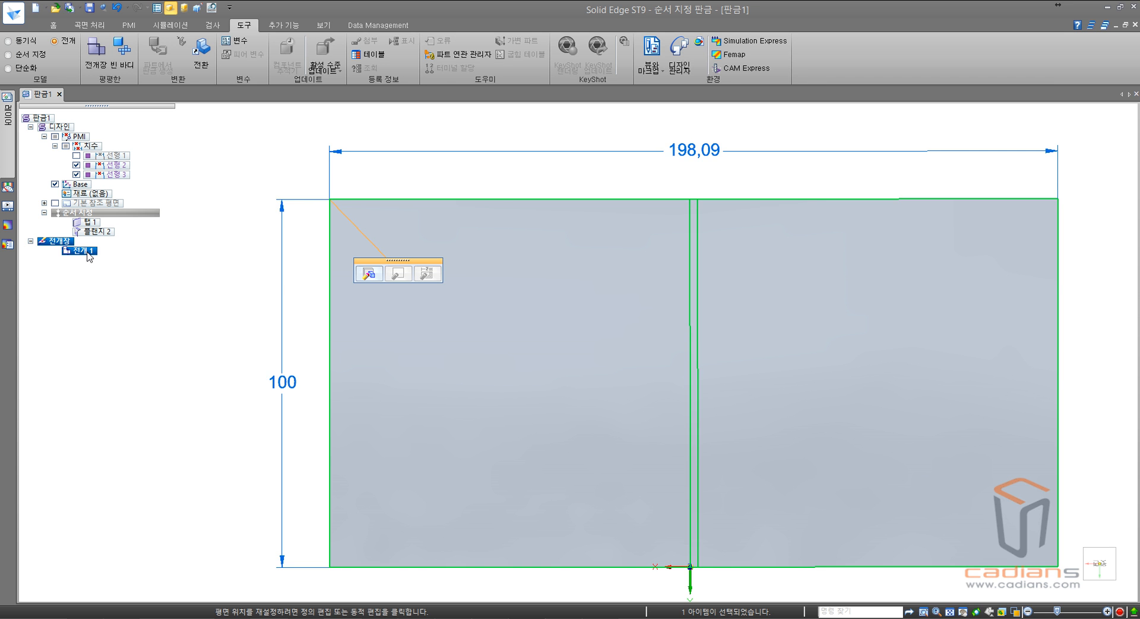
key("Delete")
middle_click_drag(296, 314, 185, 155)
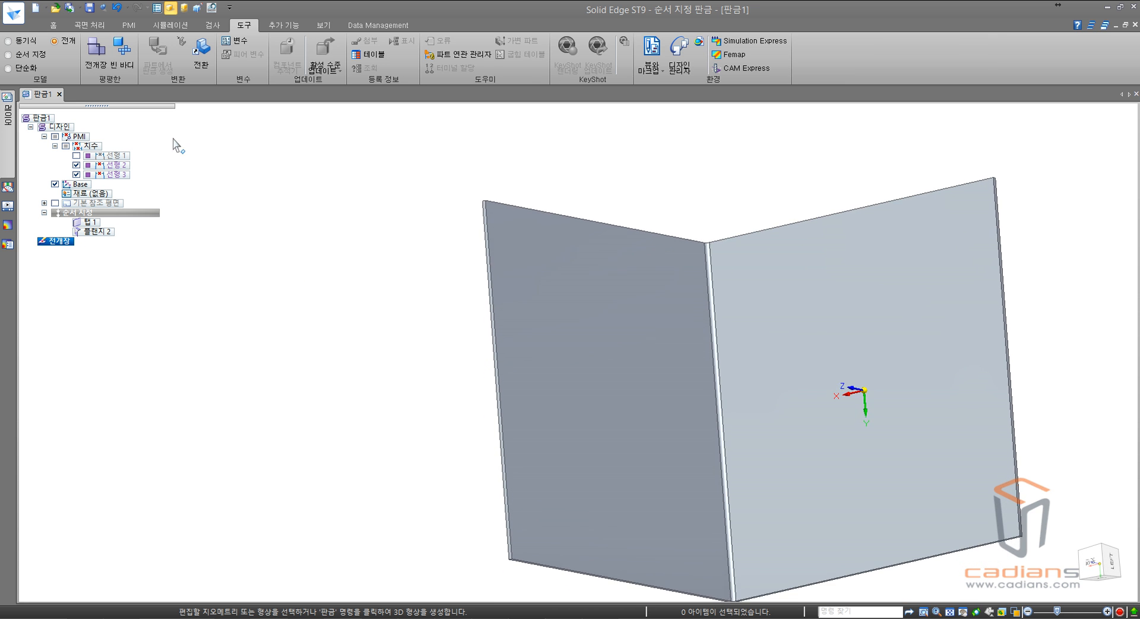
Step: Create a flat pattern with the base plate's large face upward and its edge along the bend as X axis and origin
left_click(93, 57)
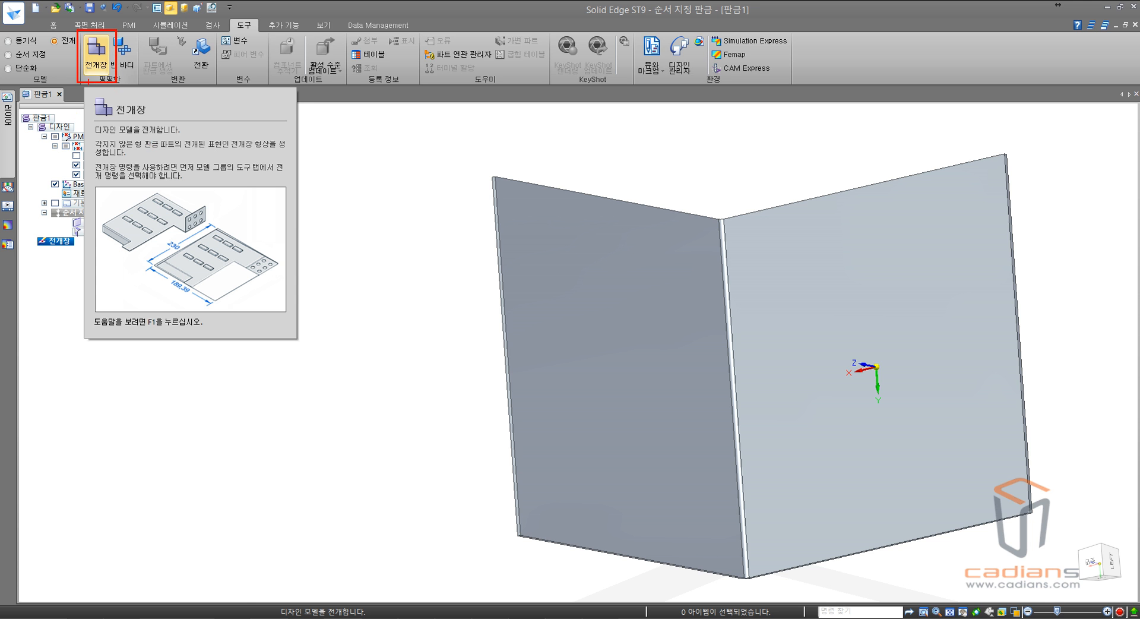
left_click(95, 54)
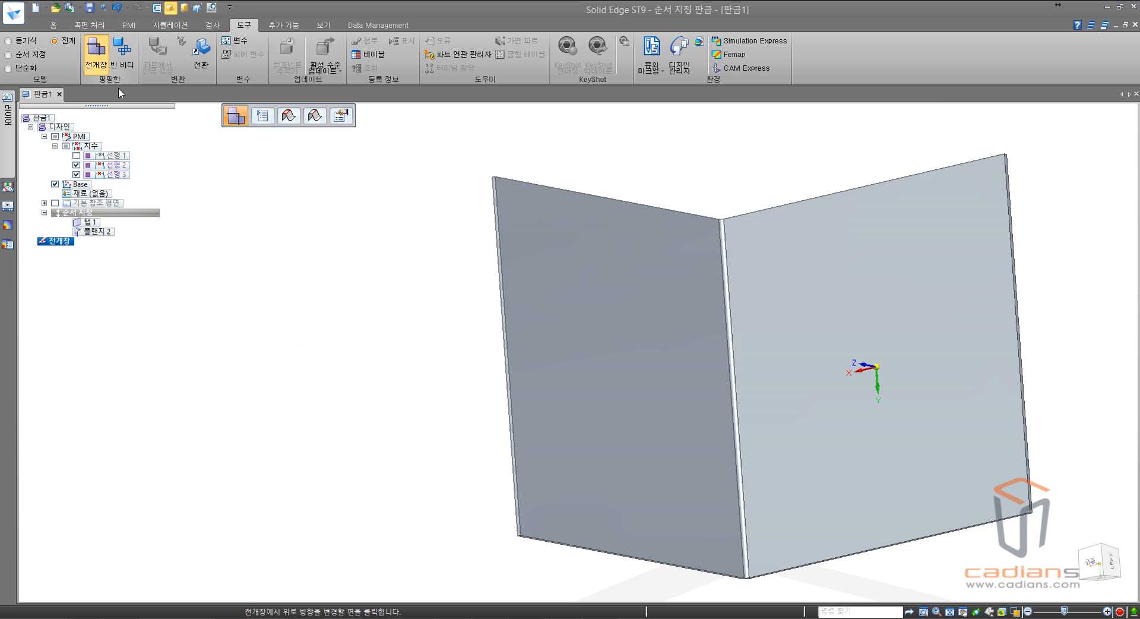
left_click(739, 337)
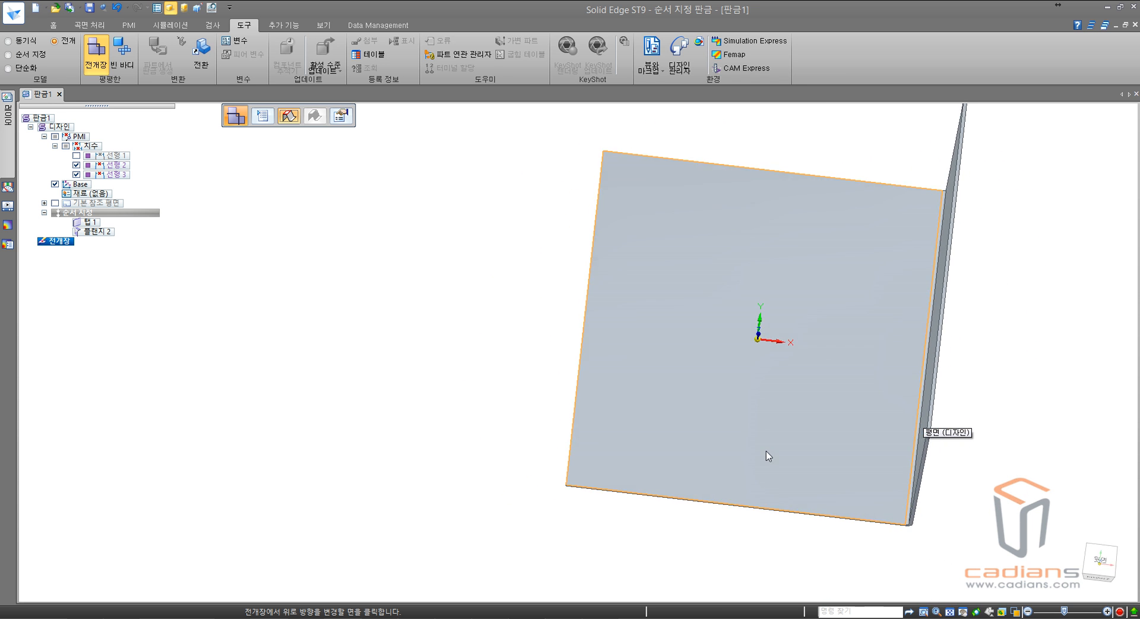
left_click(760, 437)
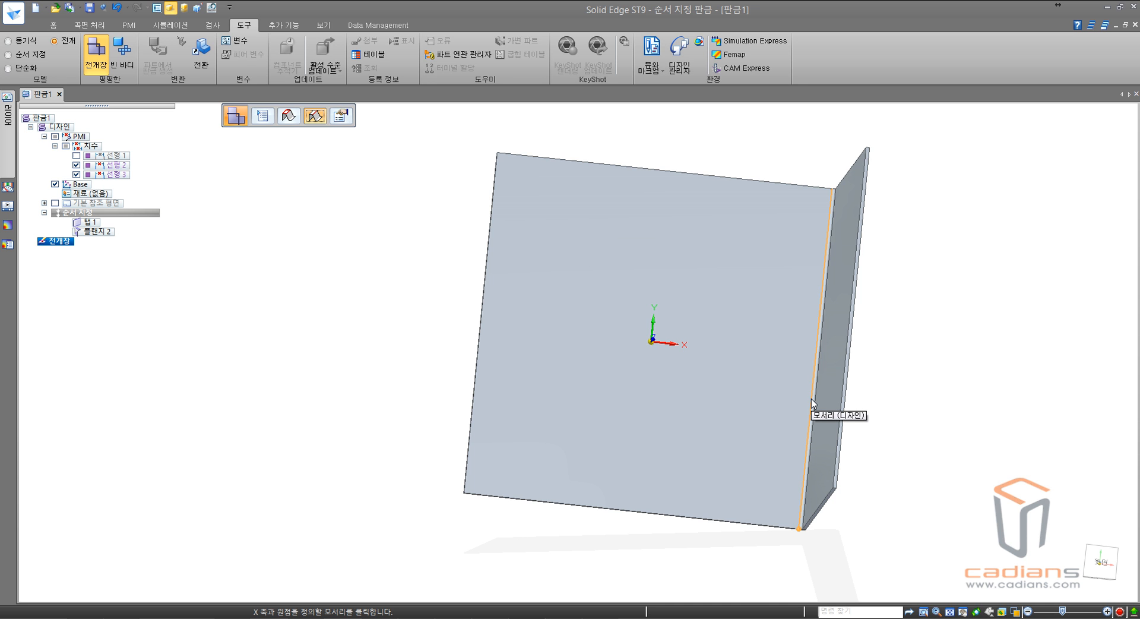
left_click(811, 399)
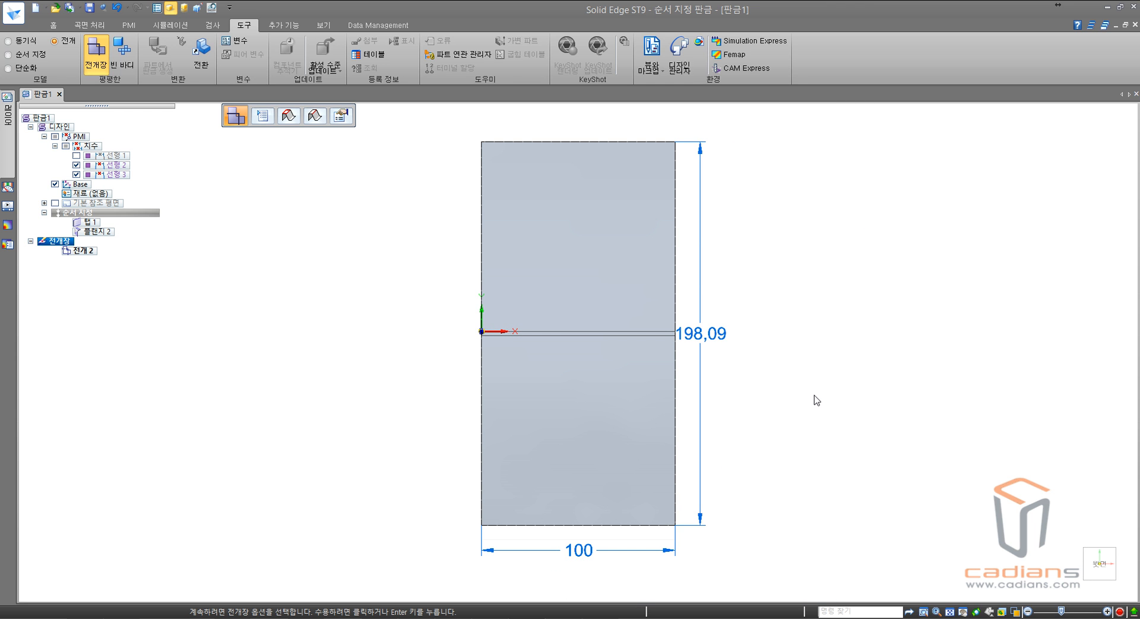
left_click_drag(662, 314, 736, 349)
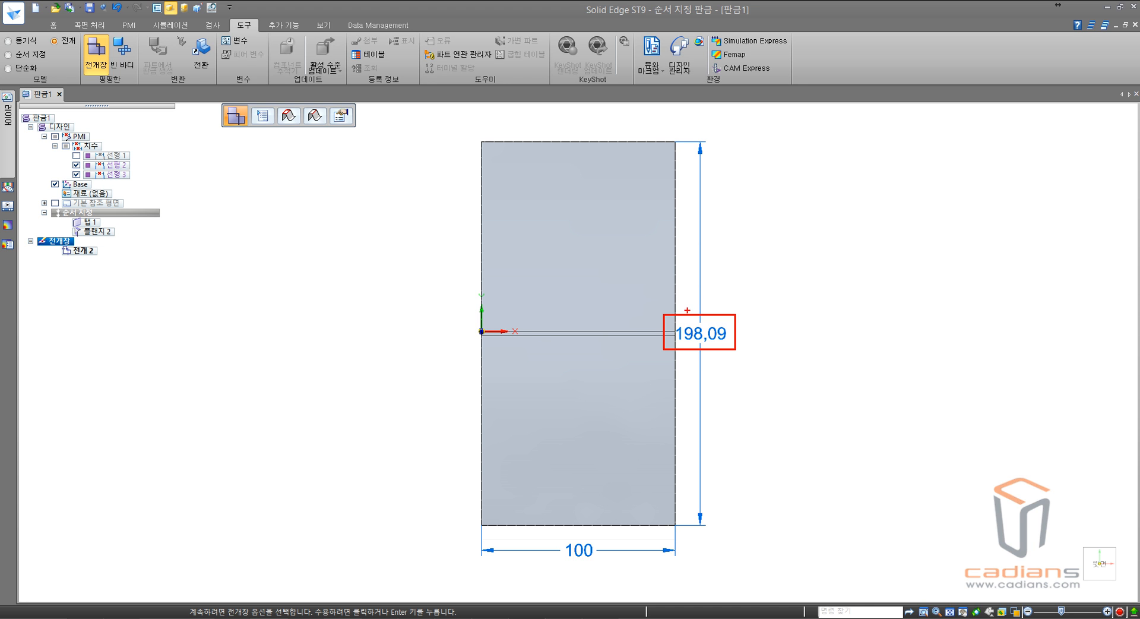
mouse_move(752, 286)
left_mouse_down()
mouse_move(737, 324)
mouse_move(744, 303)
mouse_move(750, 334)
left_mouse_up()
key("Escape")
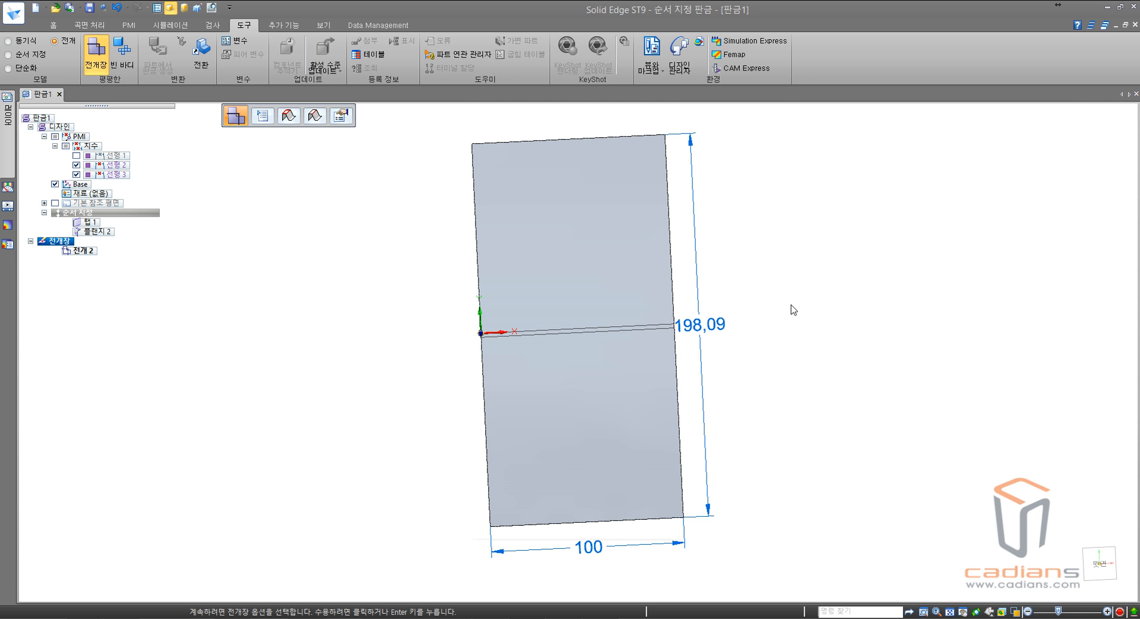
left_click(1099, 563)
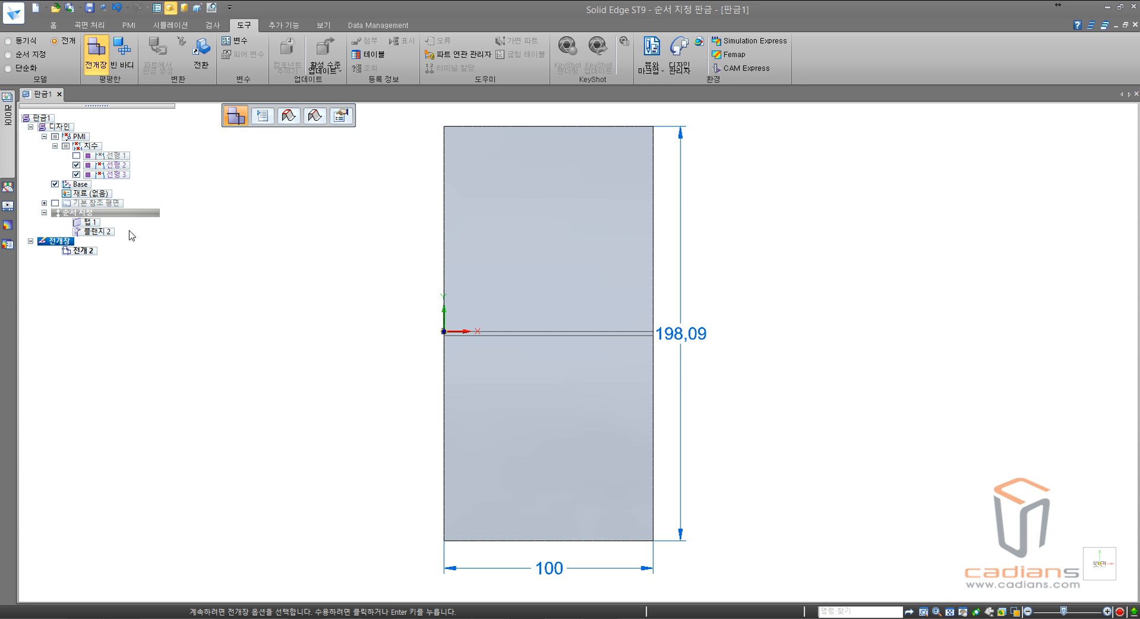
key("ctrl+2")
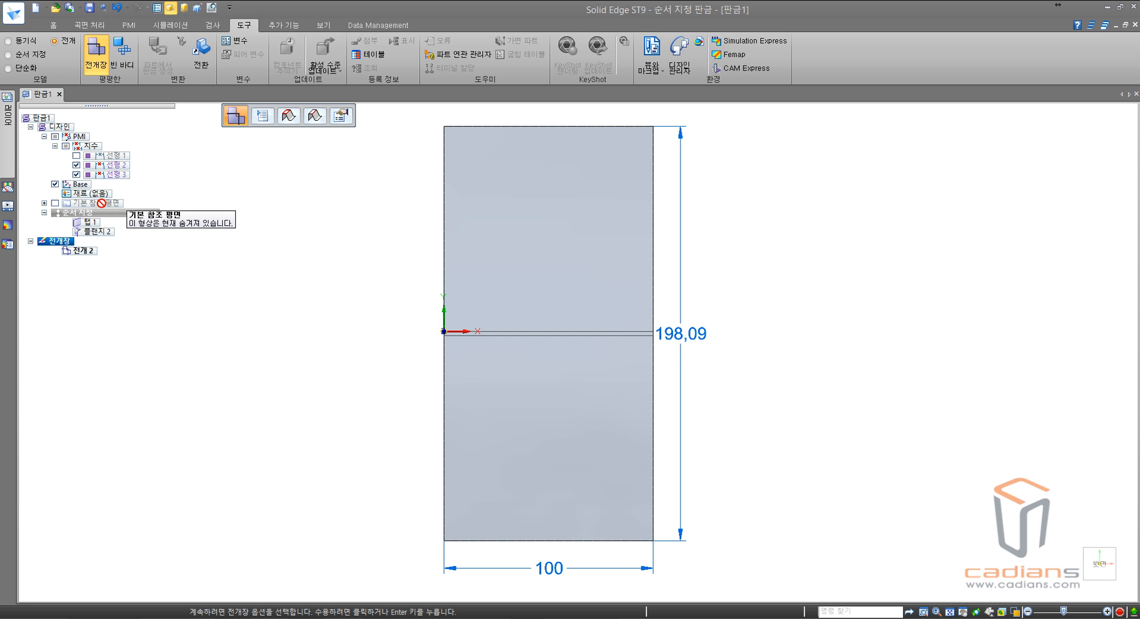
key("Escape")
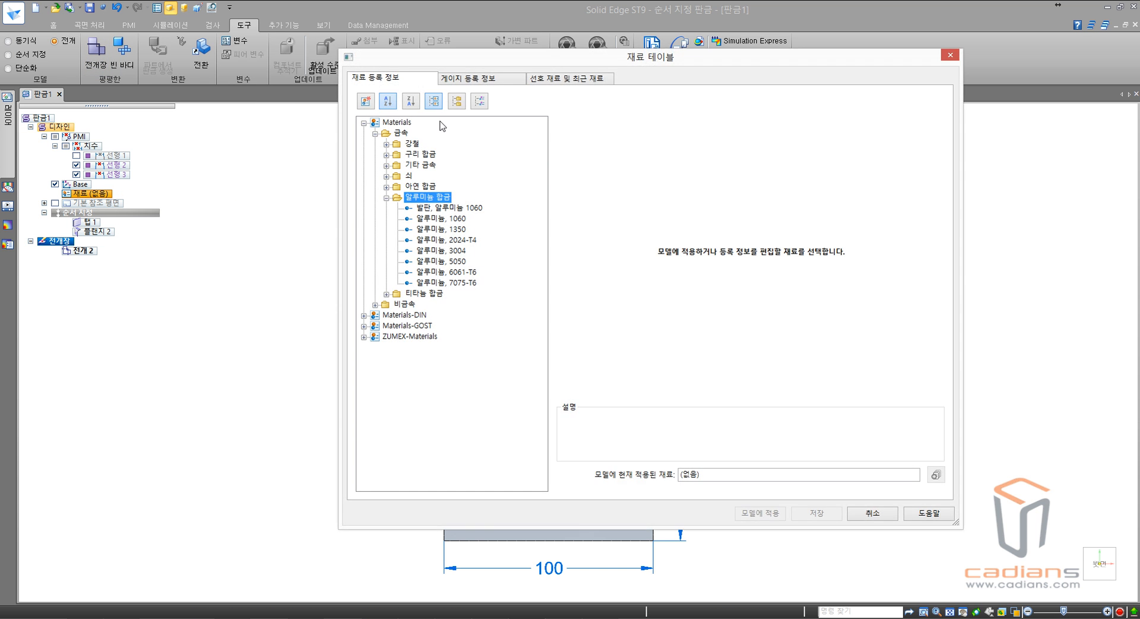
Step: Set the neutral factor to 0.75 in the material table's gauge properties and apply it to the model
left_click(477, 78)
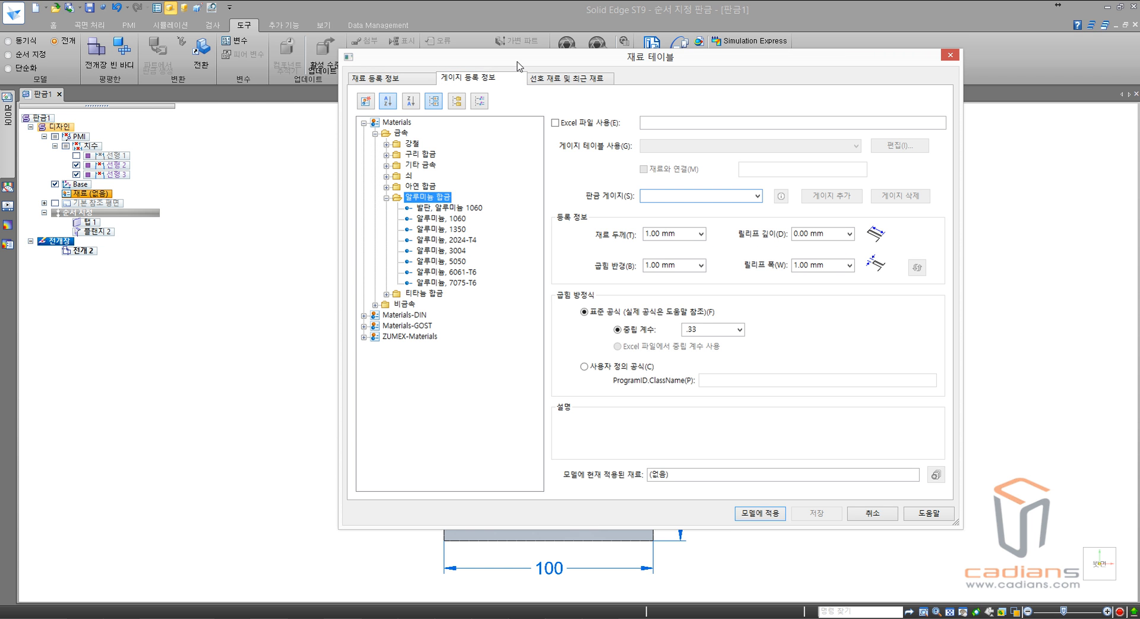
left_click_drag(515, 61, 204, 91)
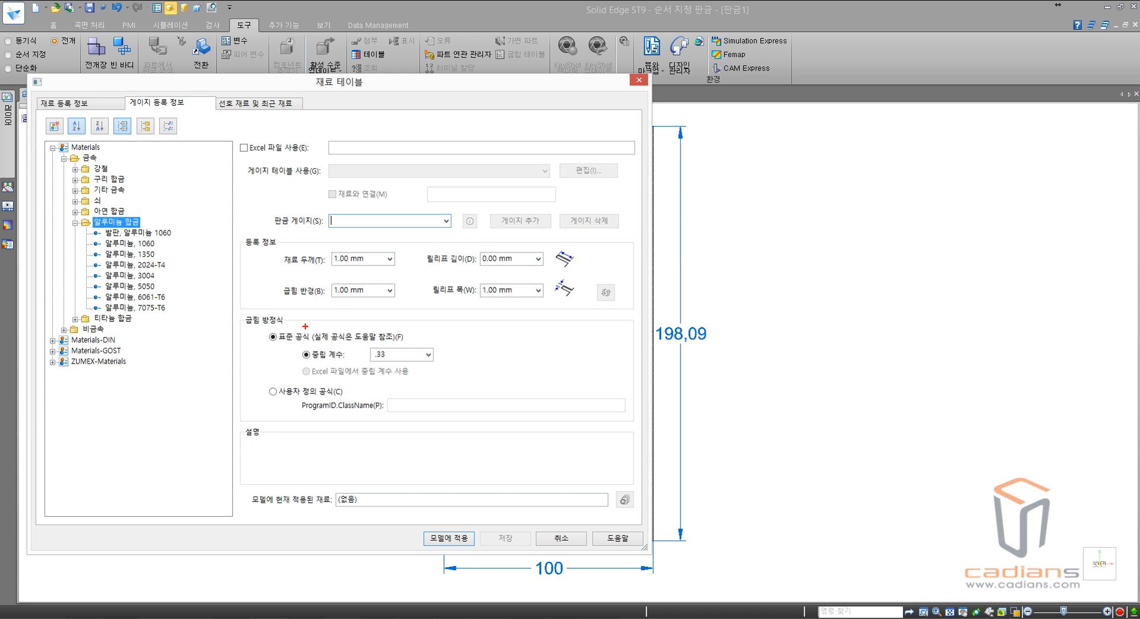
left_click_drag(295, 343, 443, 368)
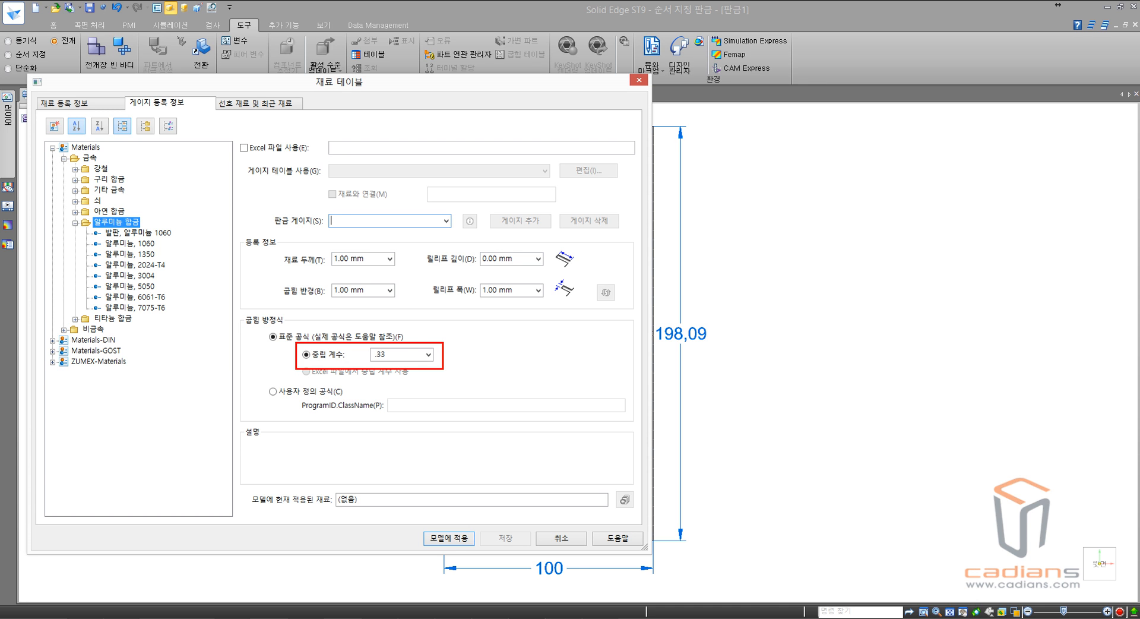
key("Escape")
double_click(387, 355)
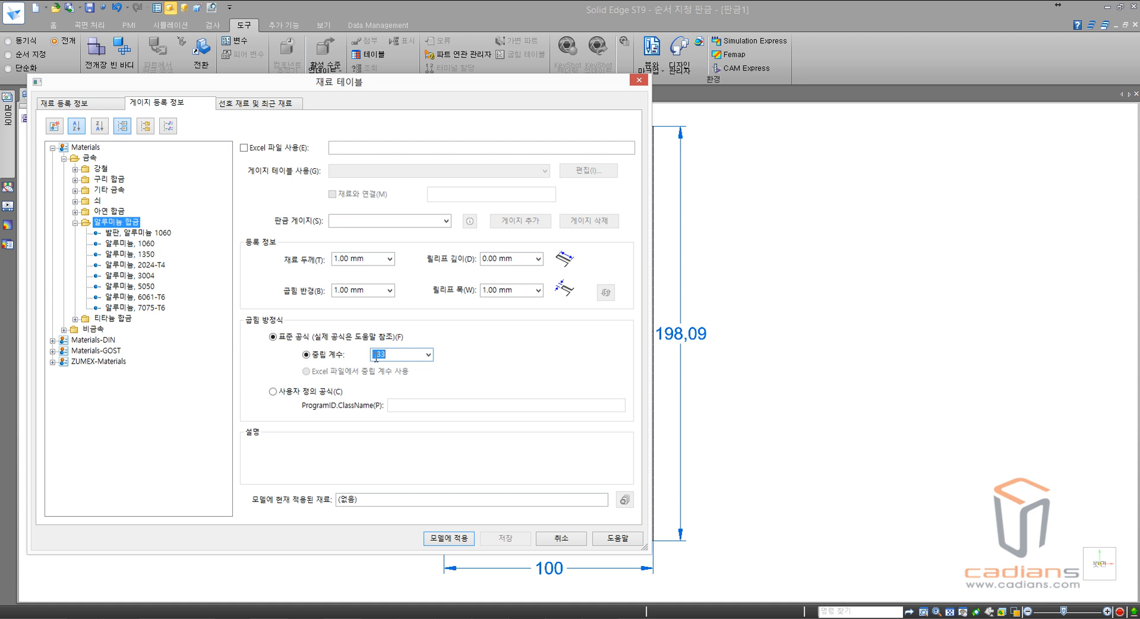
type("0.75")
left_click(452, 537)
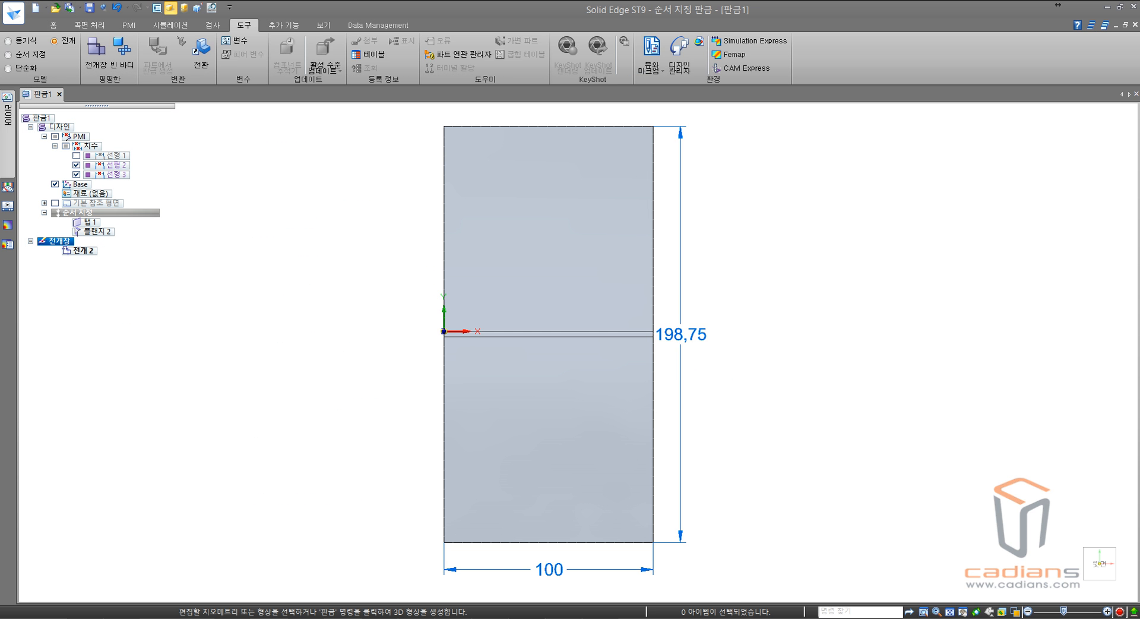
Step: Reopen the material table to review the gauge properties and bend formula, and close it without changes
mouse_move(713, 347)
left_mouse_down()
mouse_move(683, 330)
mouse_move(711, 351)
left_mouse_up()
double_click(91, 194)
left_click(185, 106)
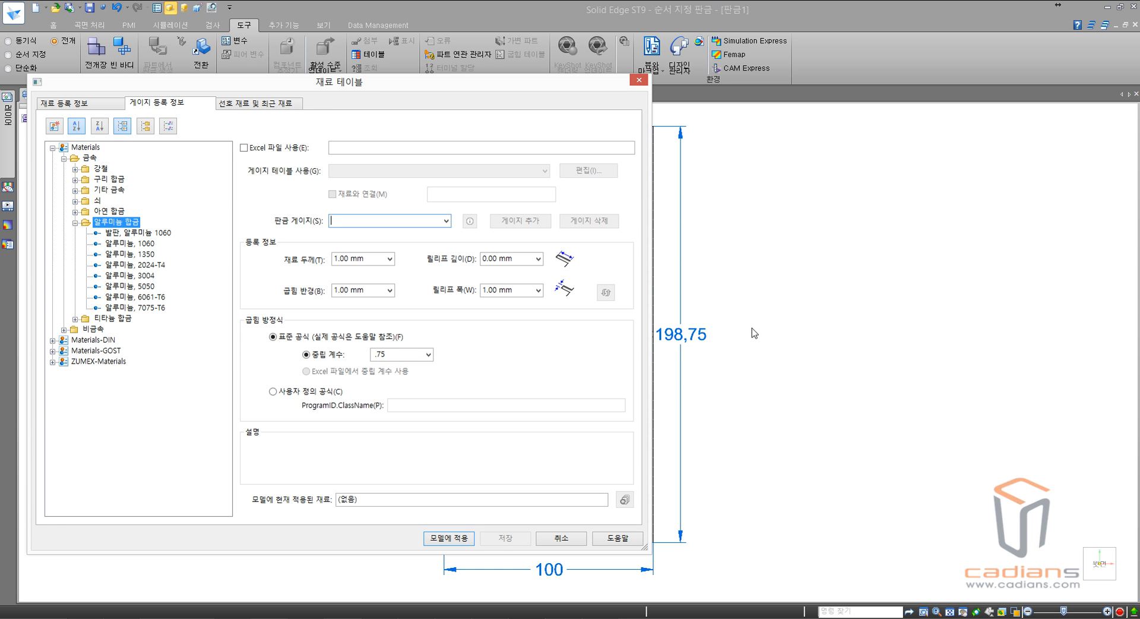
left_click(547, 538)
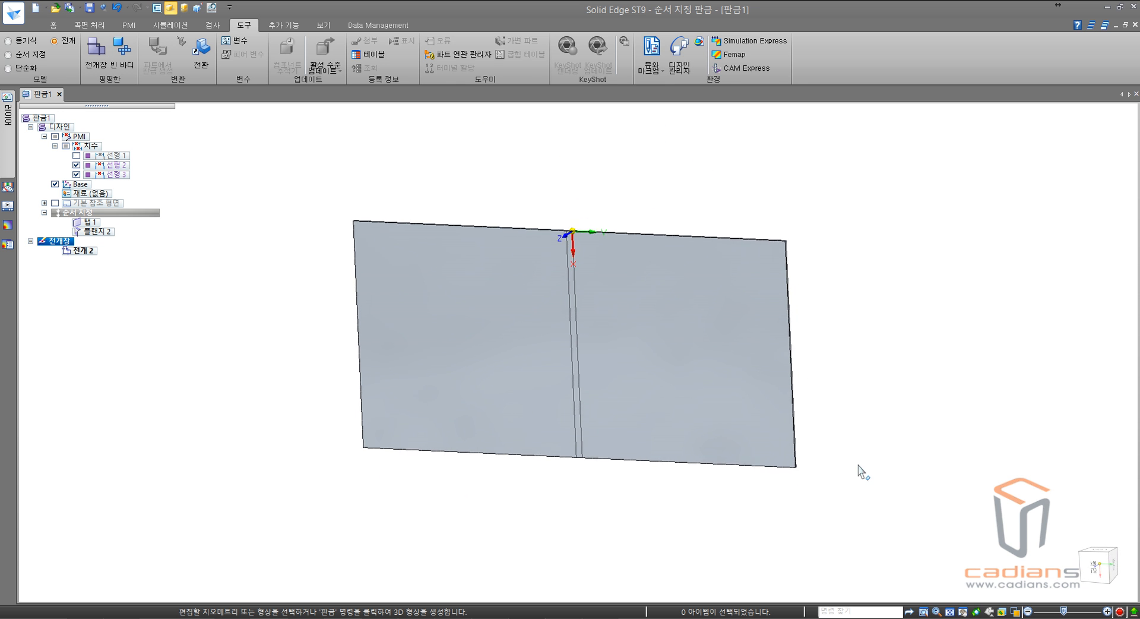
Step: View the flat pattern face-on and return the part to the ordered modelling environment
left_click(1094, 564)
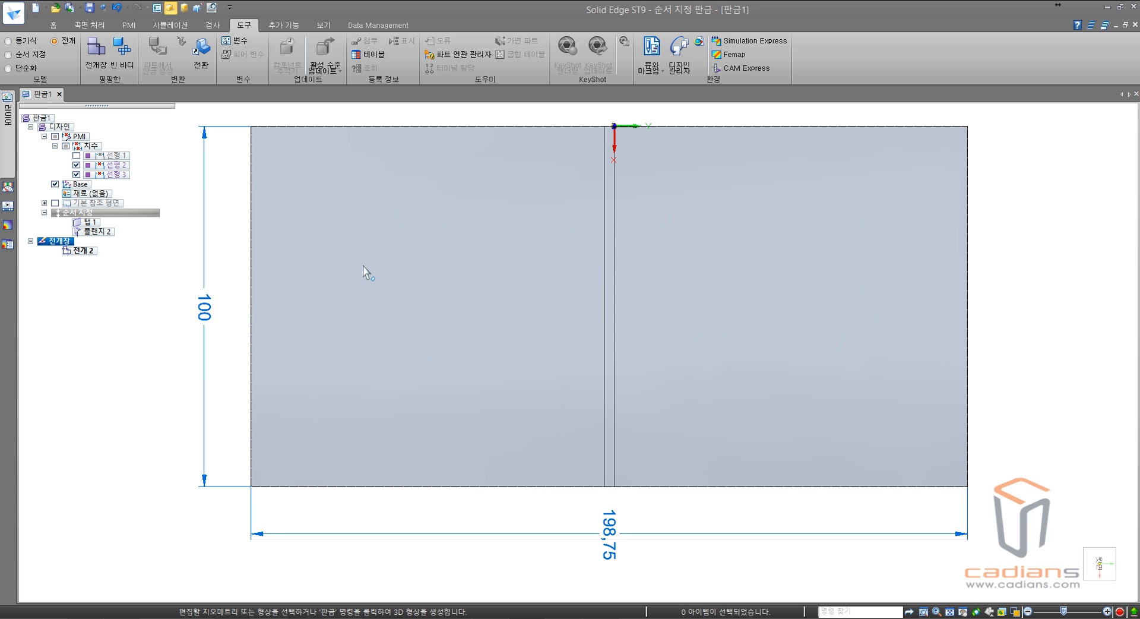
left_click(43, 55)
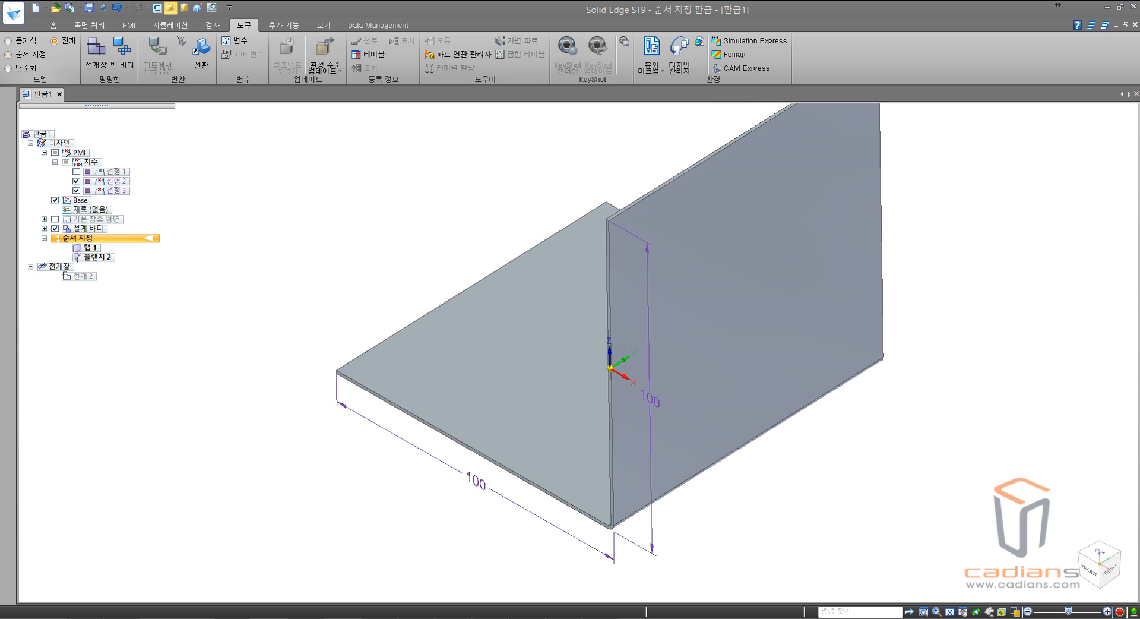